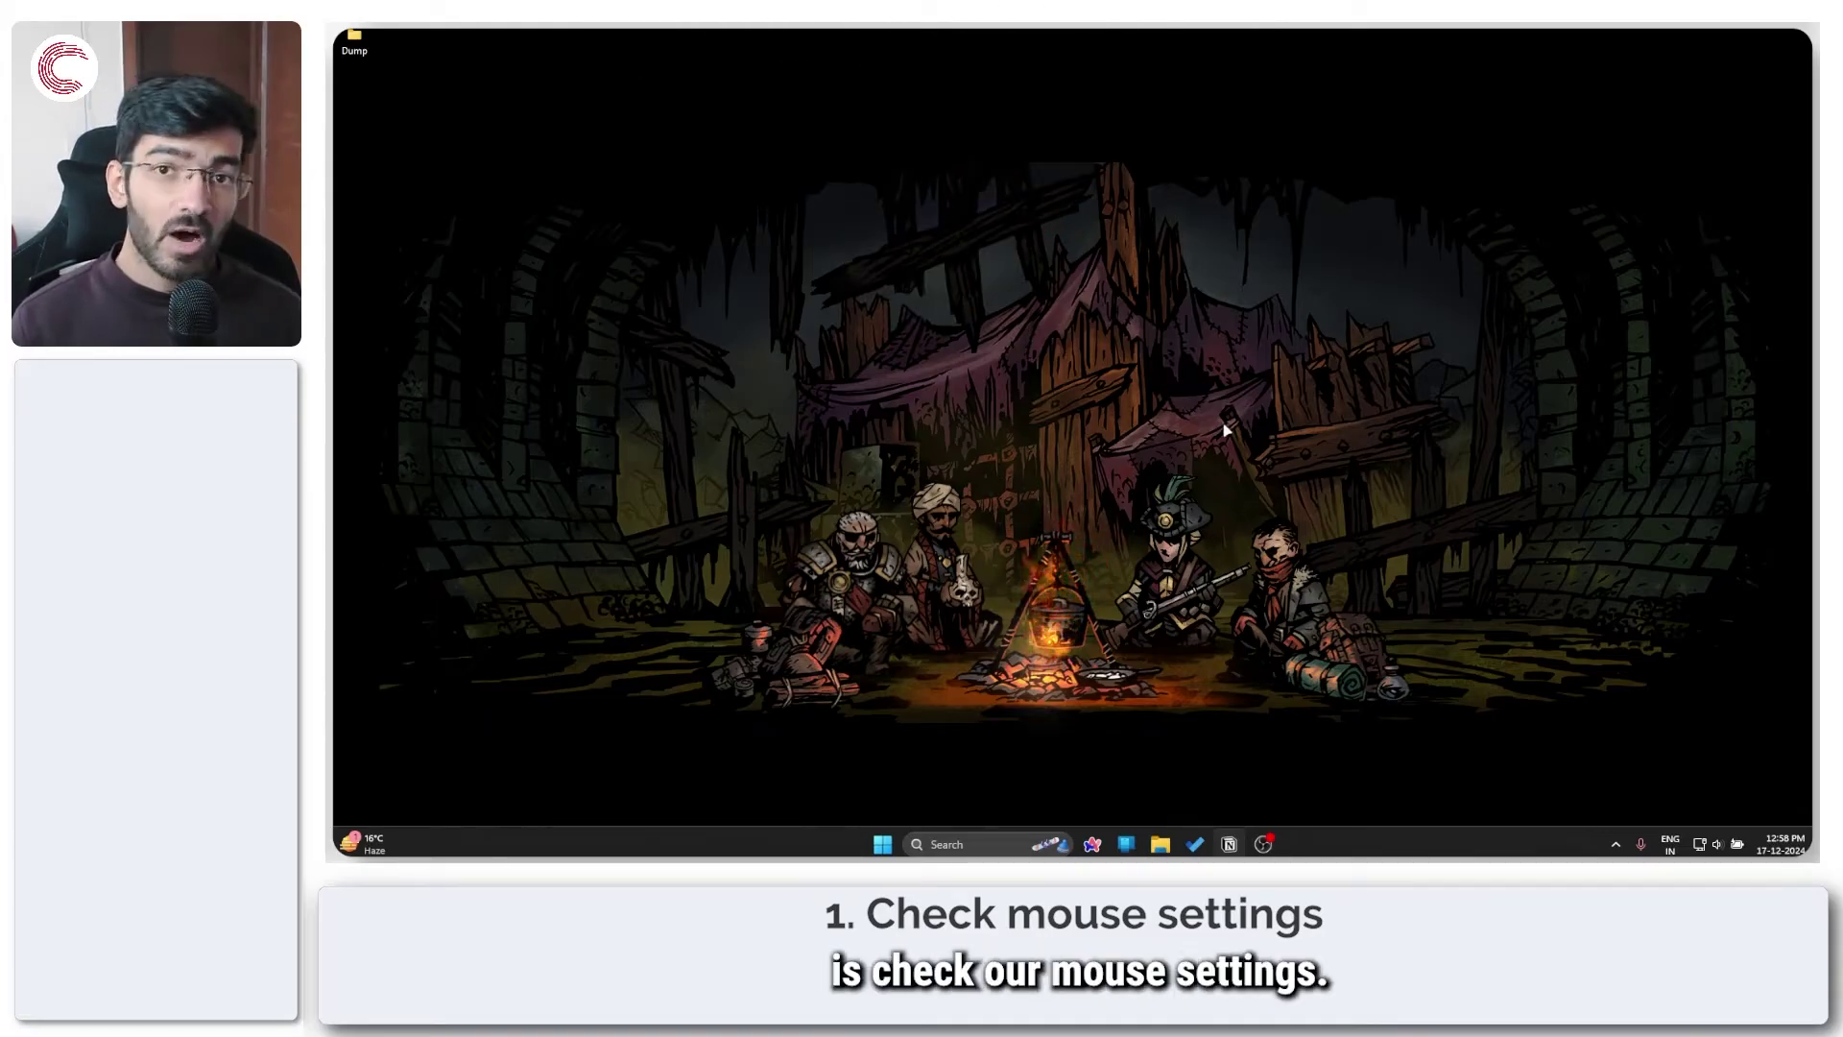
# Find Mouse settings via Start search and set the primary mouse button to Left, after briefly trying Right
pyautogui.press('super')
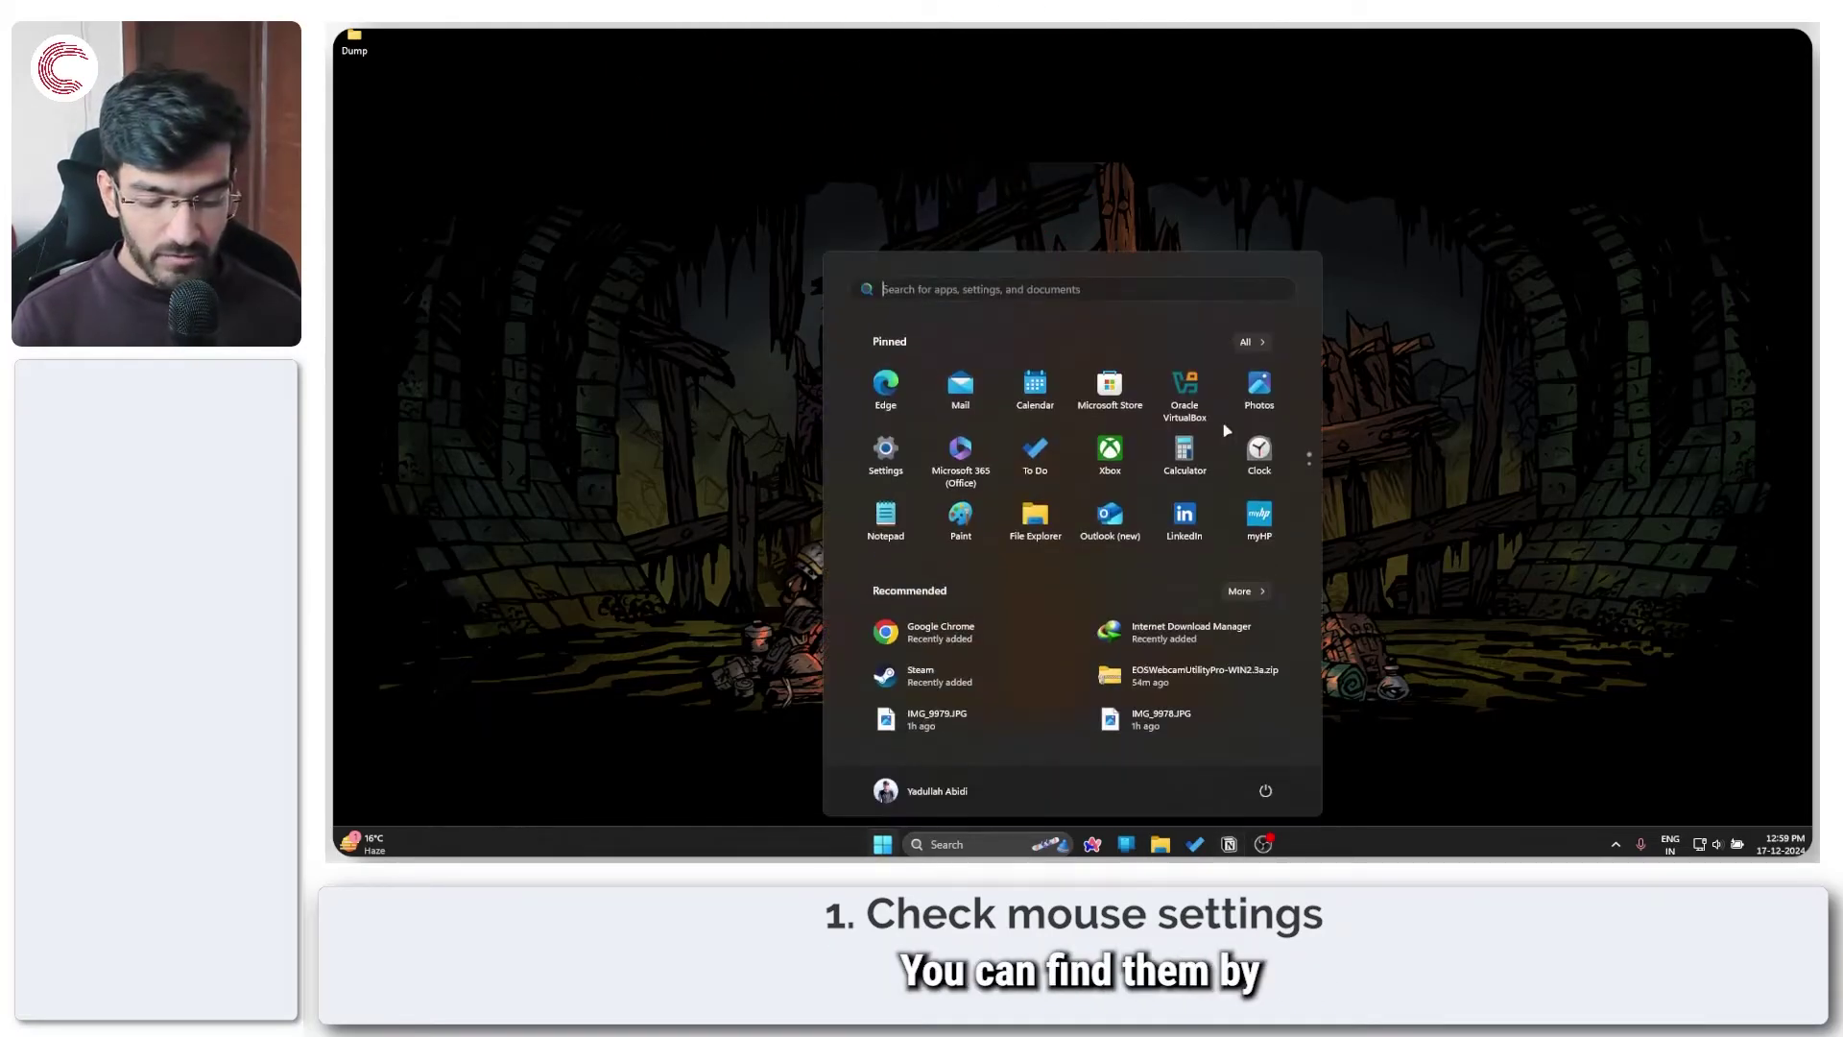
pyautogui.write('mouse')
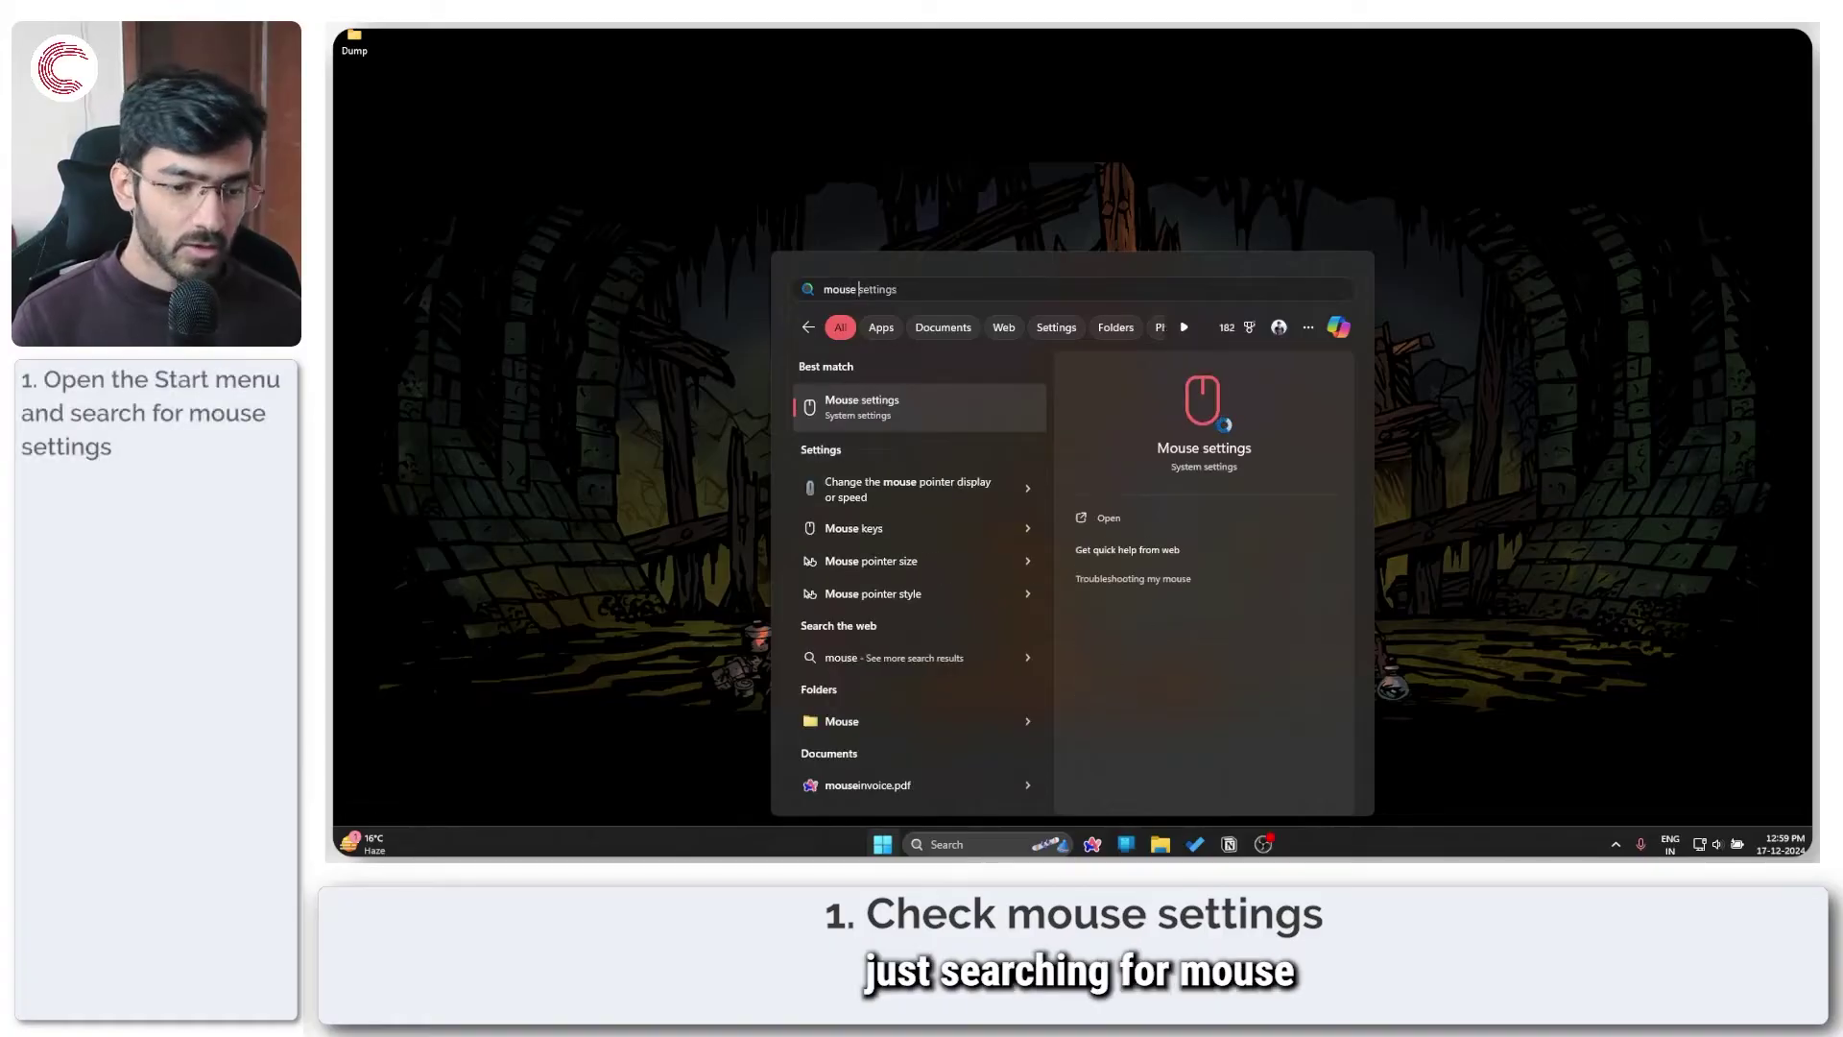
pyautogui.click(911, 415)
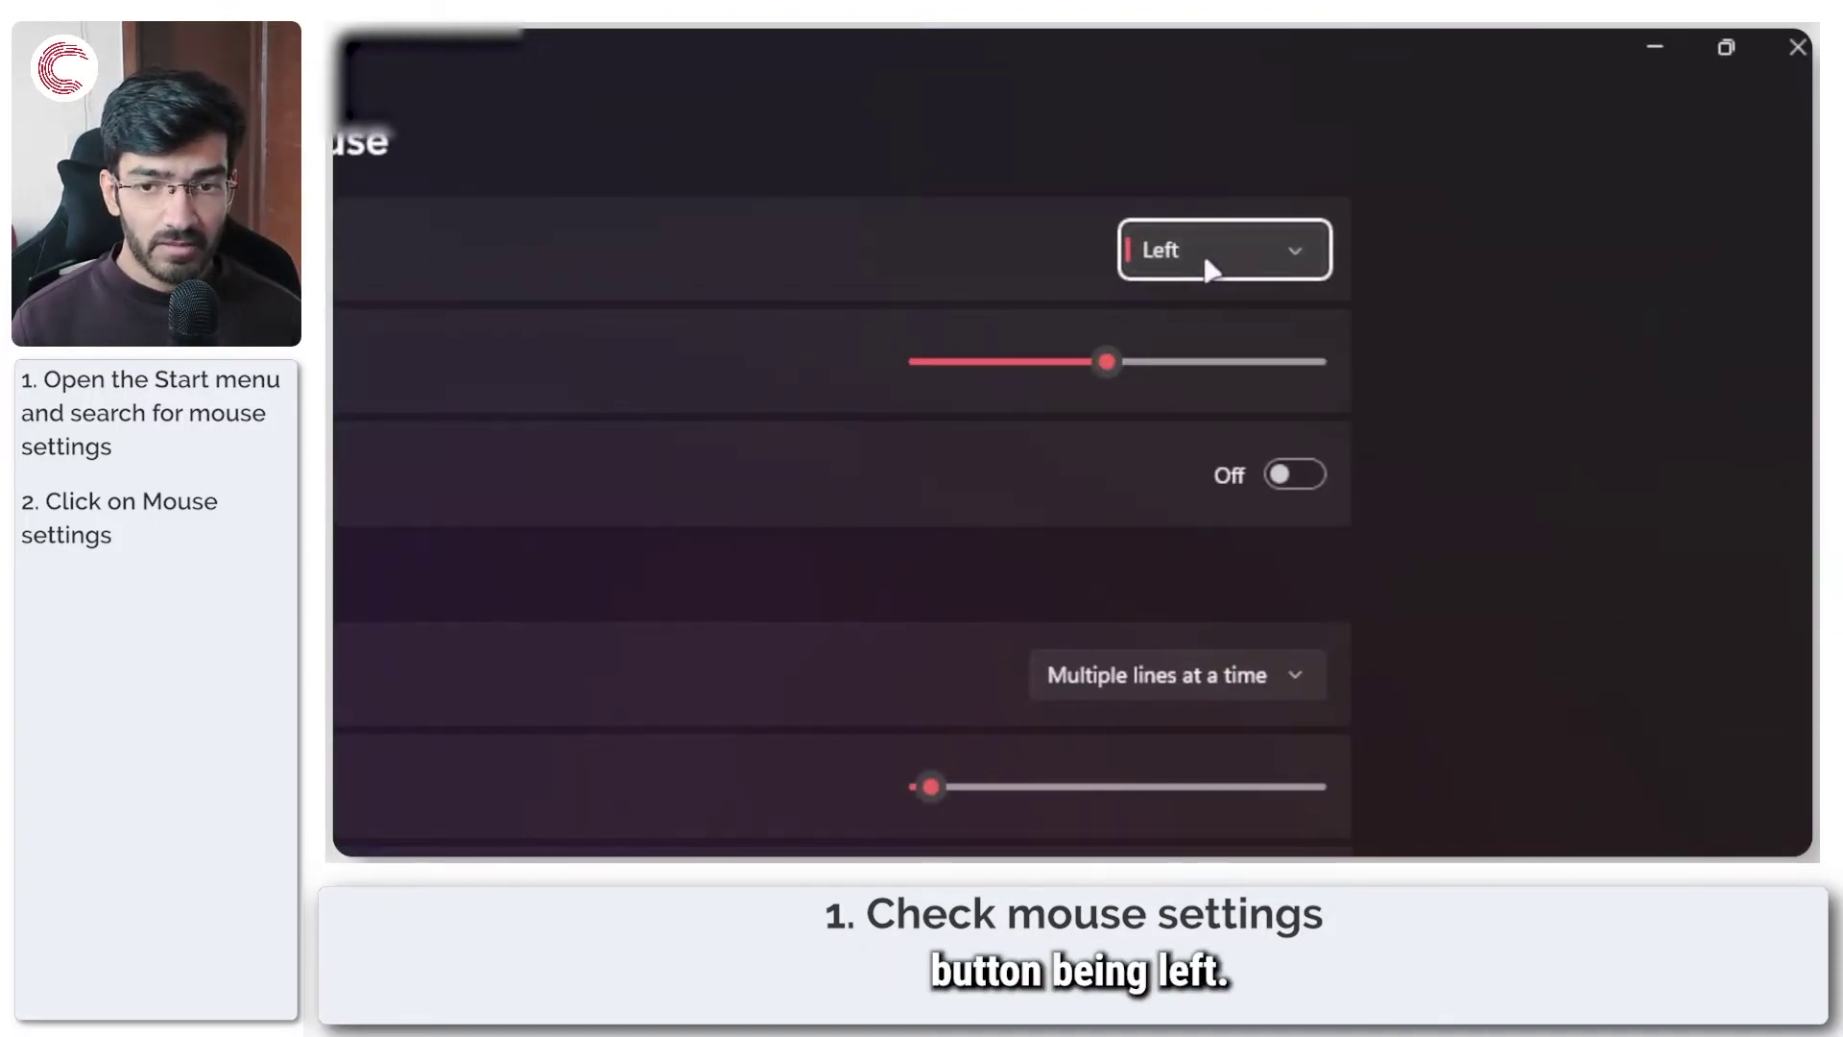
pyautogui.click(1205, 261)
pyautogui.click(1201, 250)
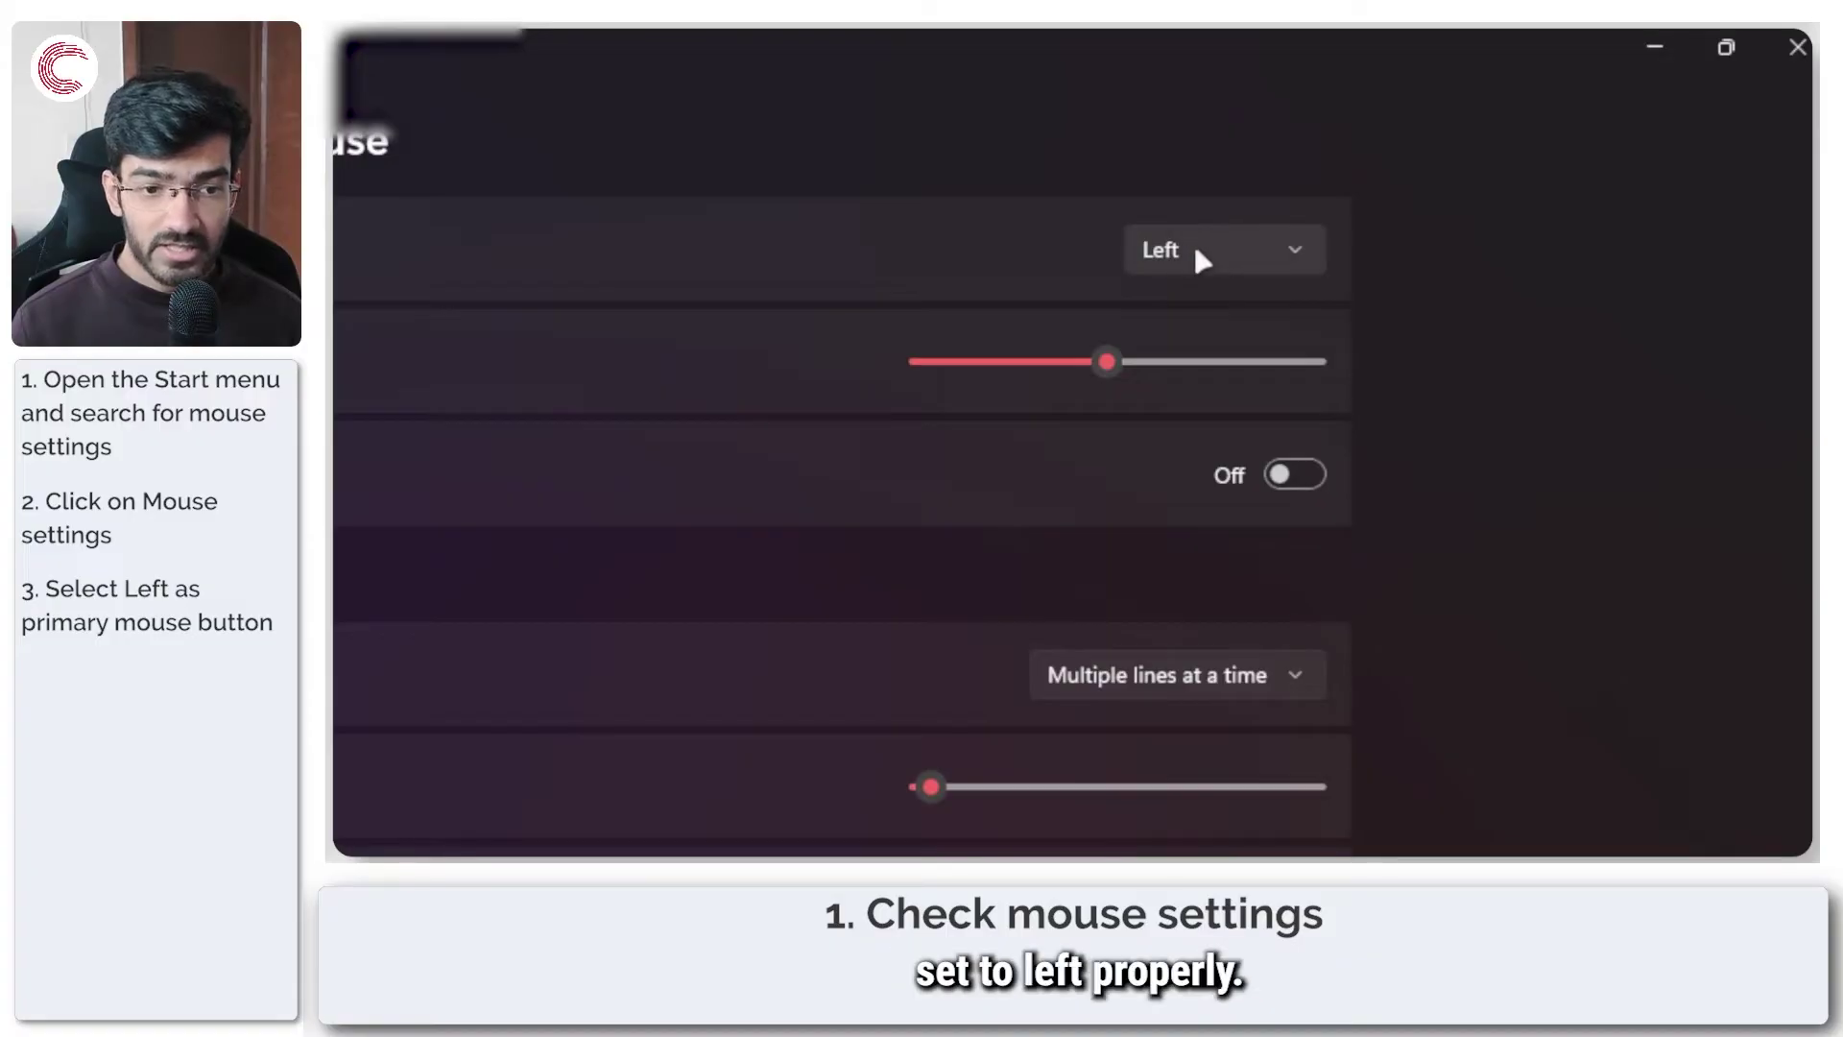
pyautogui.click(1195, 256)
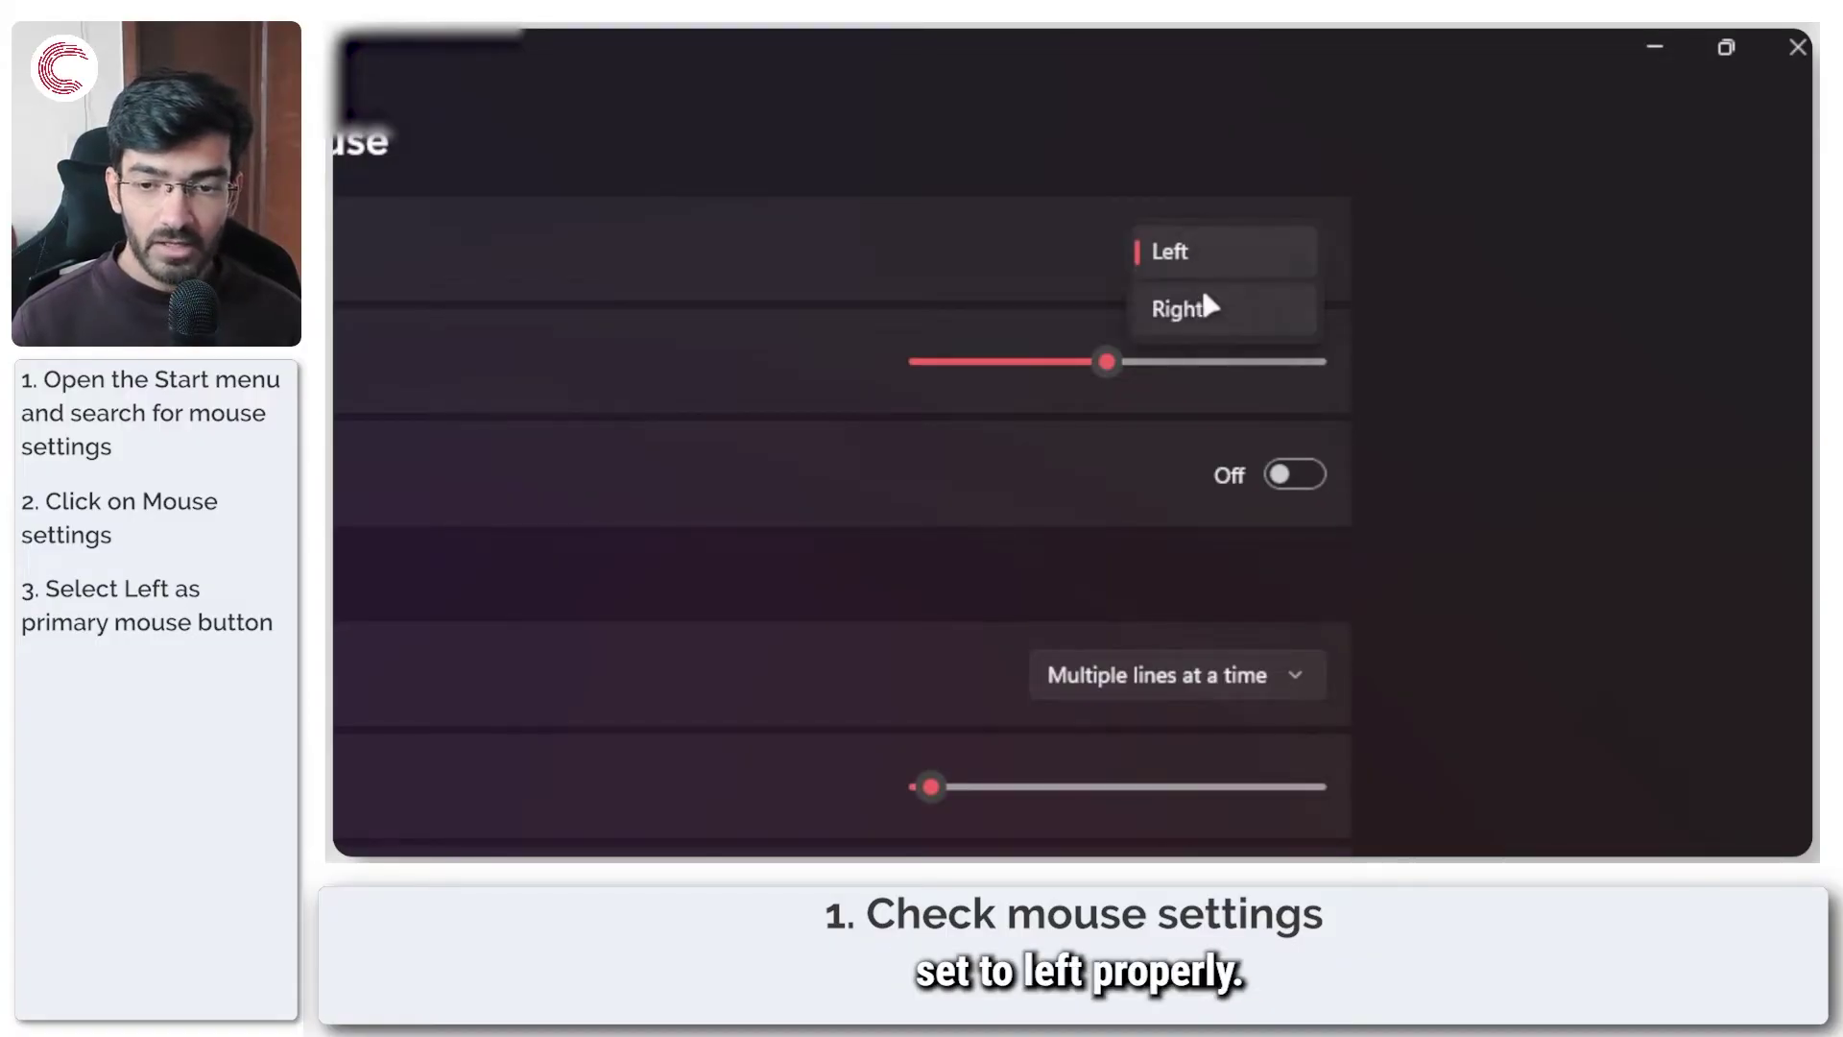
pyautogui.click(1206, 301)
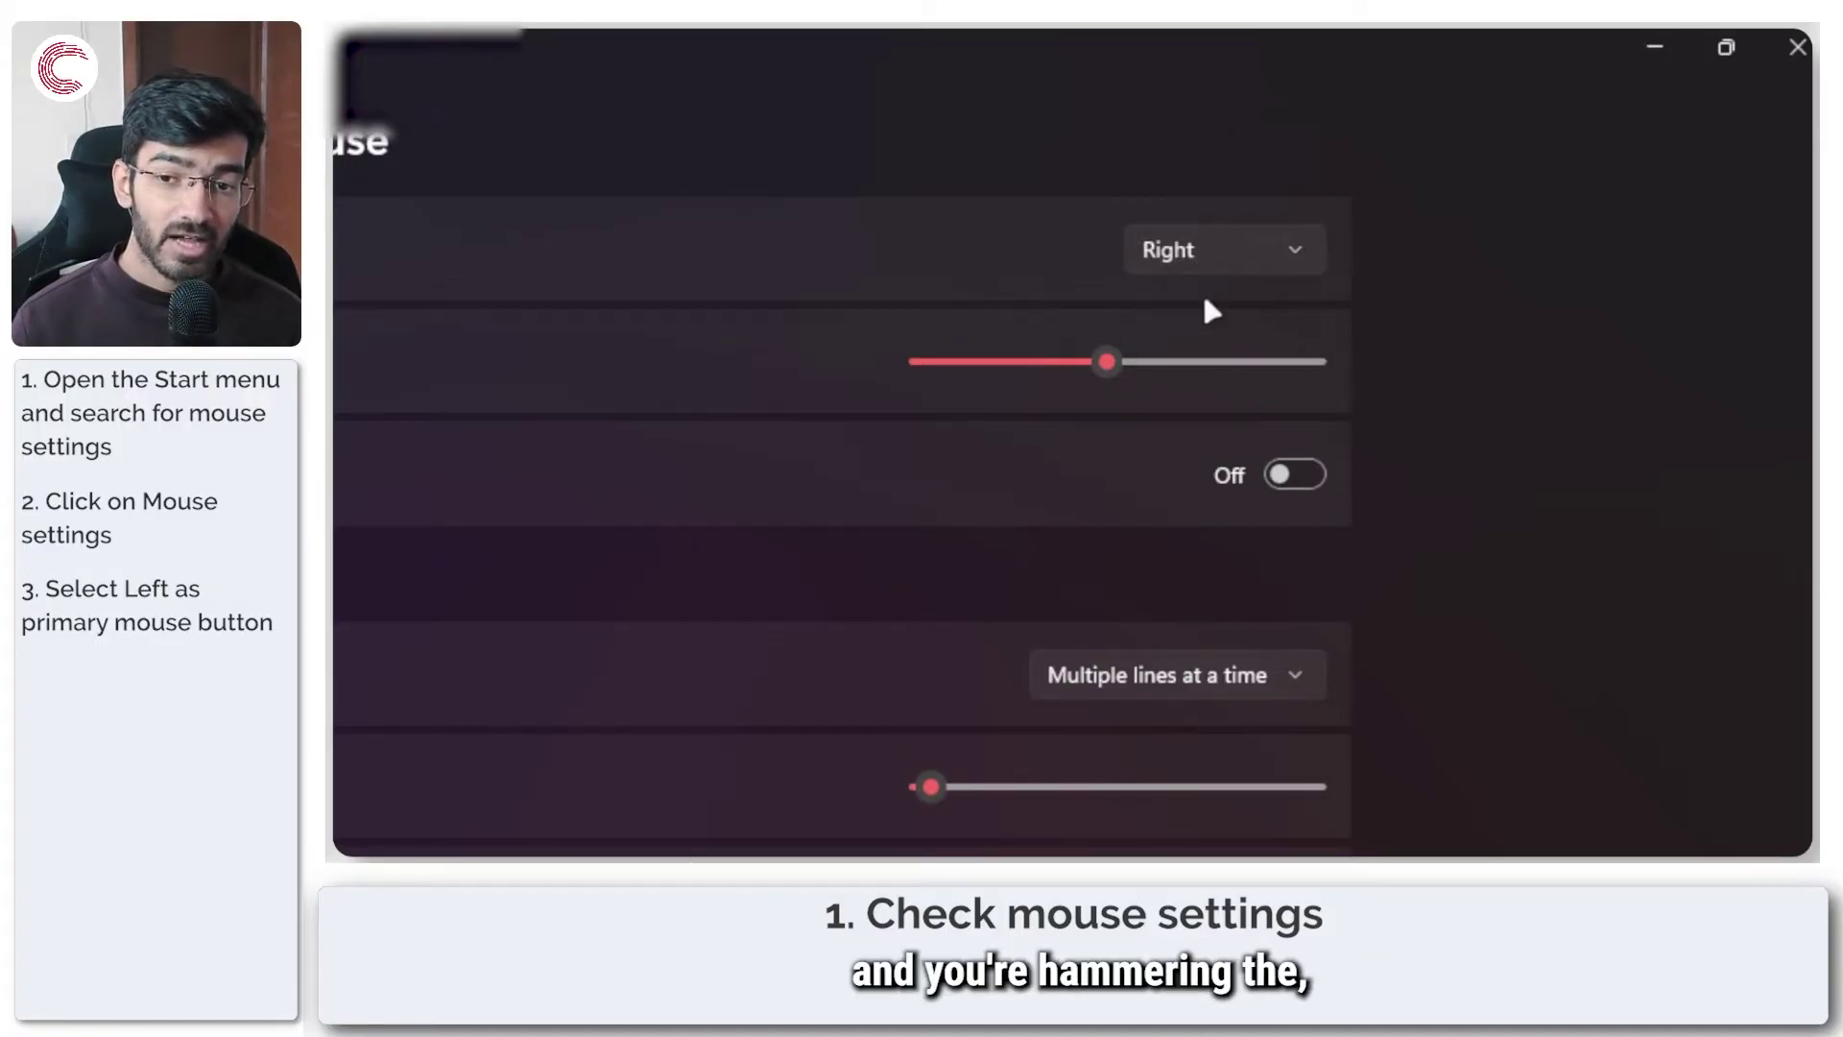
pyautogui.click(1257, 251)
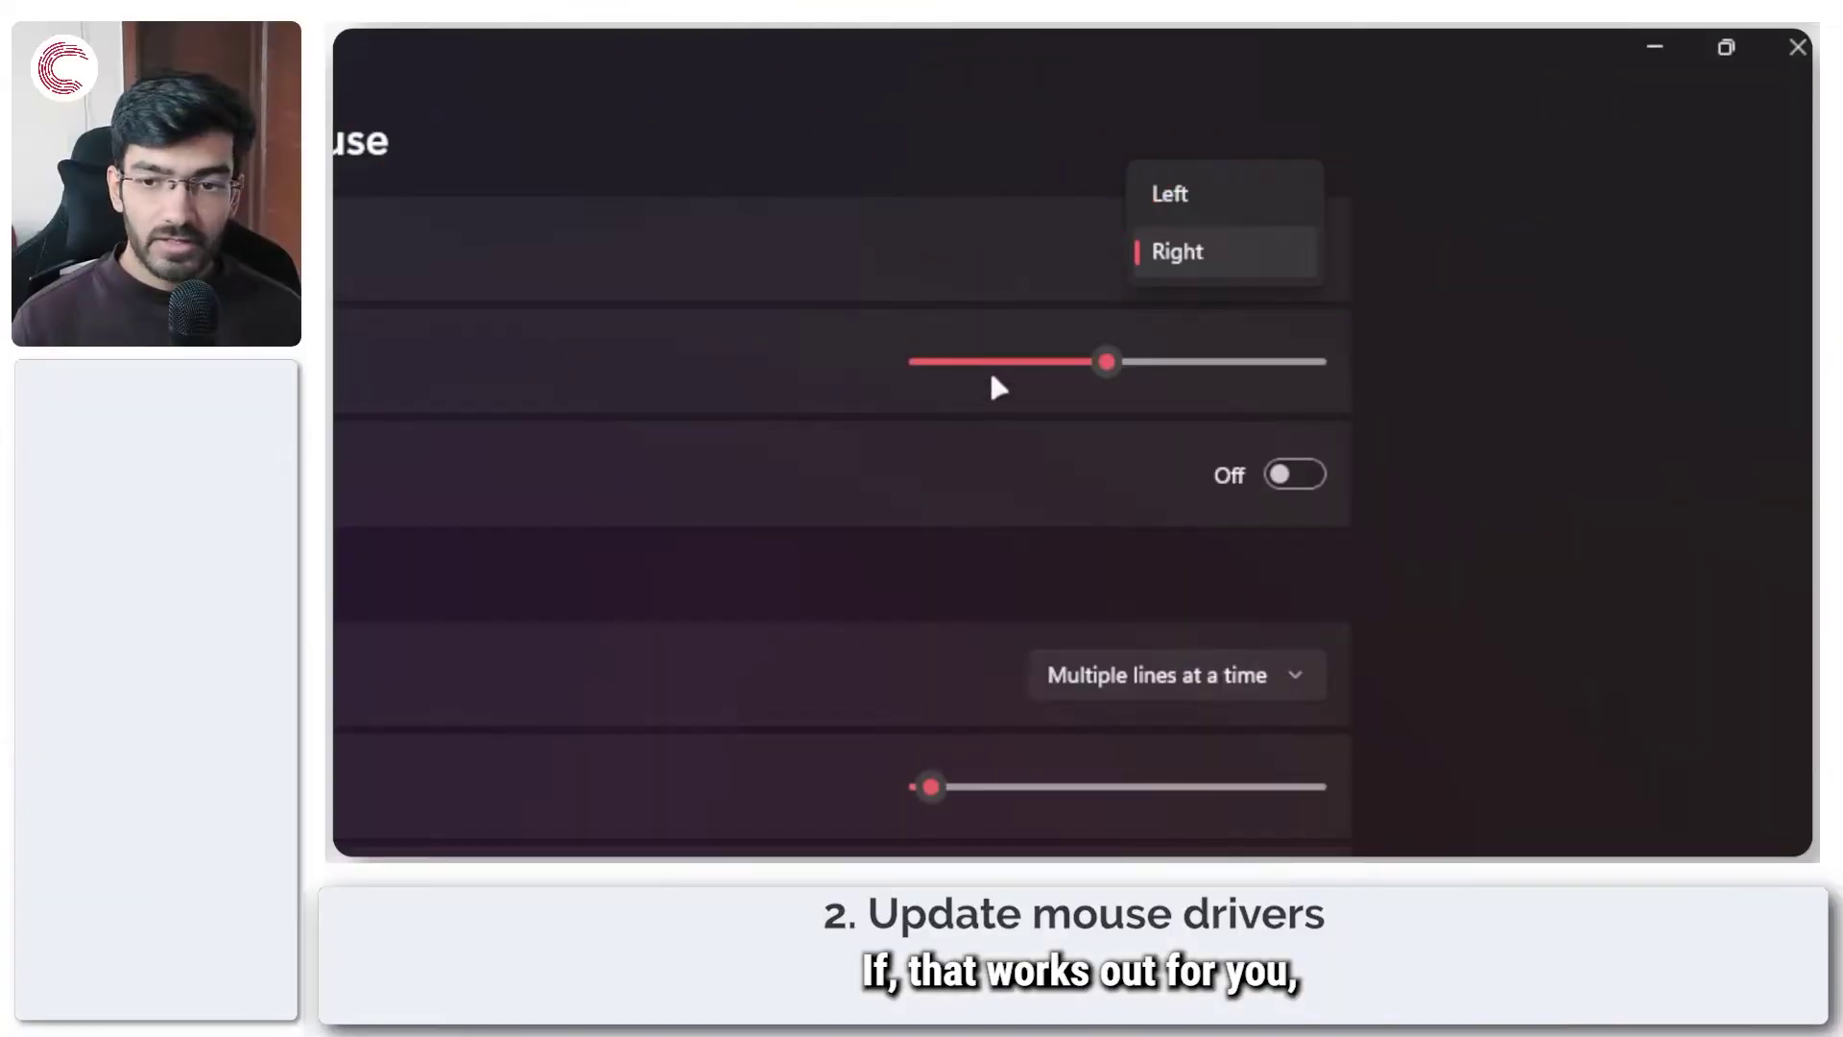
pyautogui.click(1216, 216)
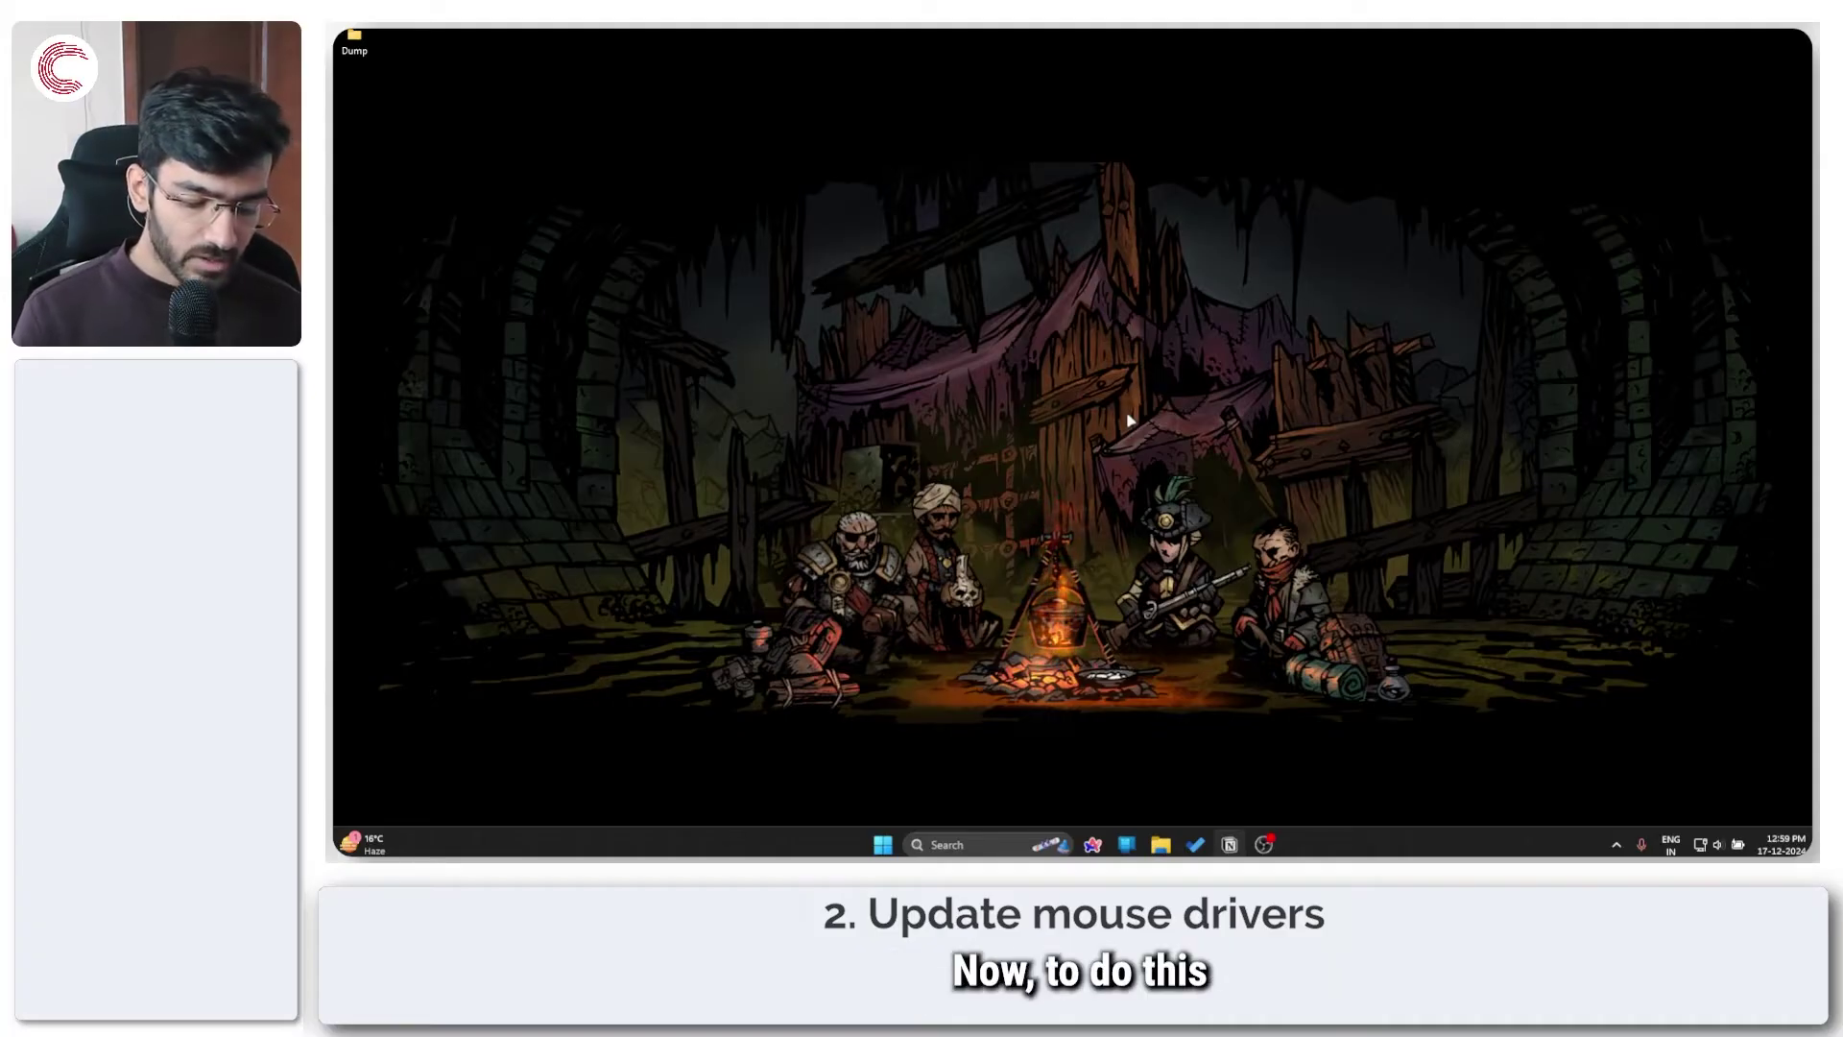
# Open Device Manager and expand Mice and other pointing devices to locate the HID-compliant mice
pyautogui.press('super+x')
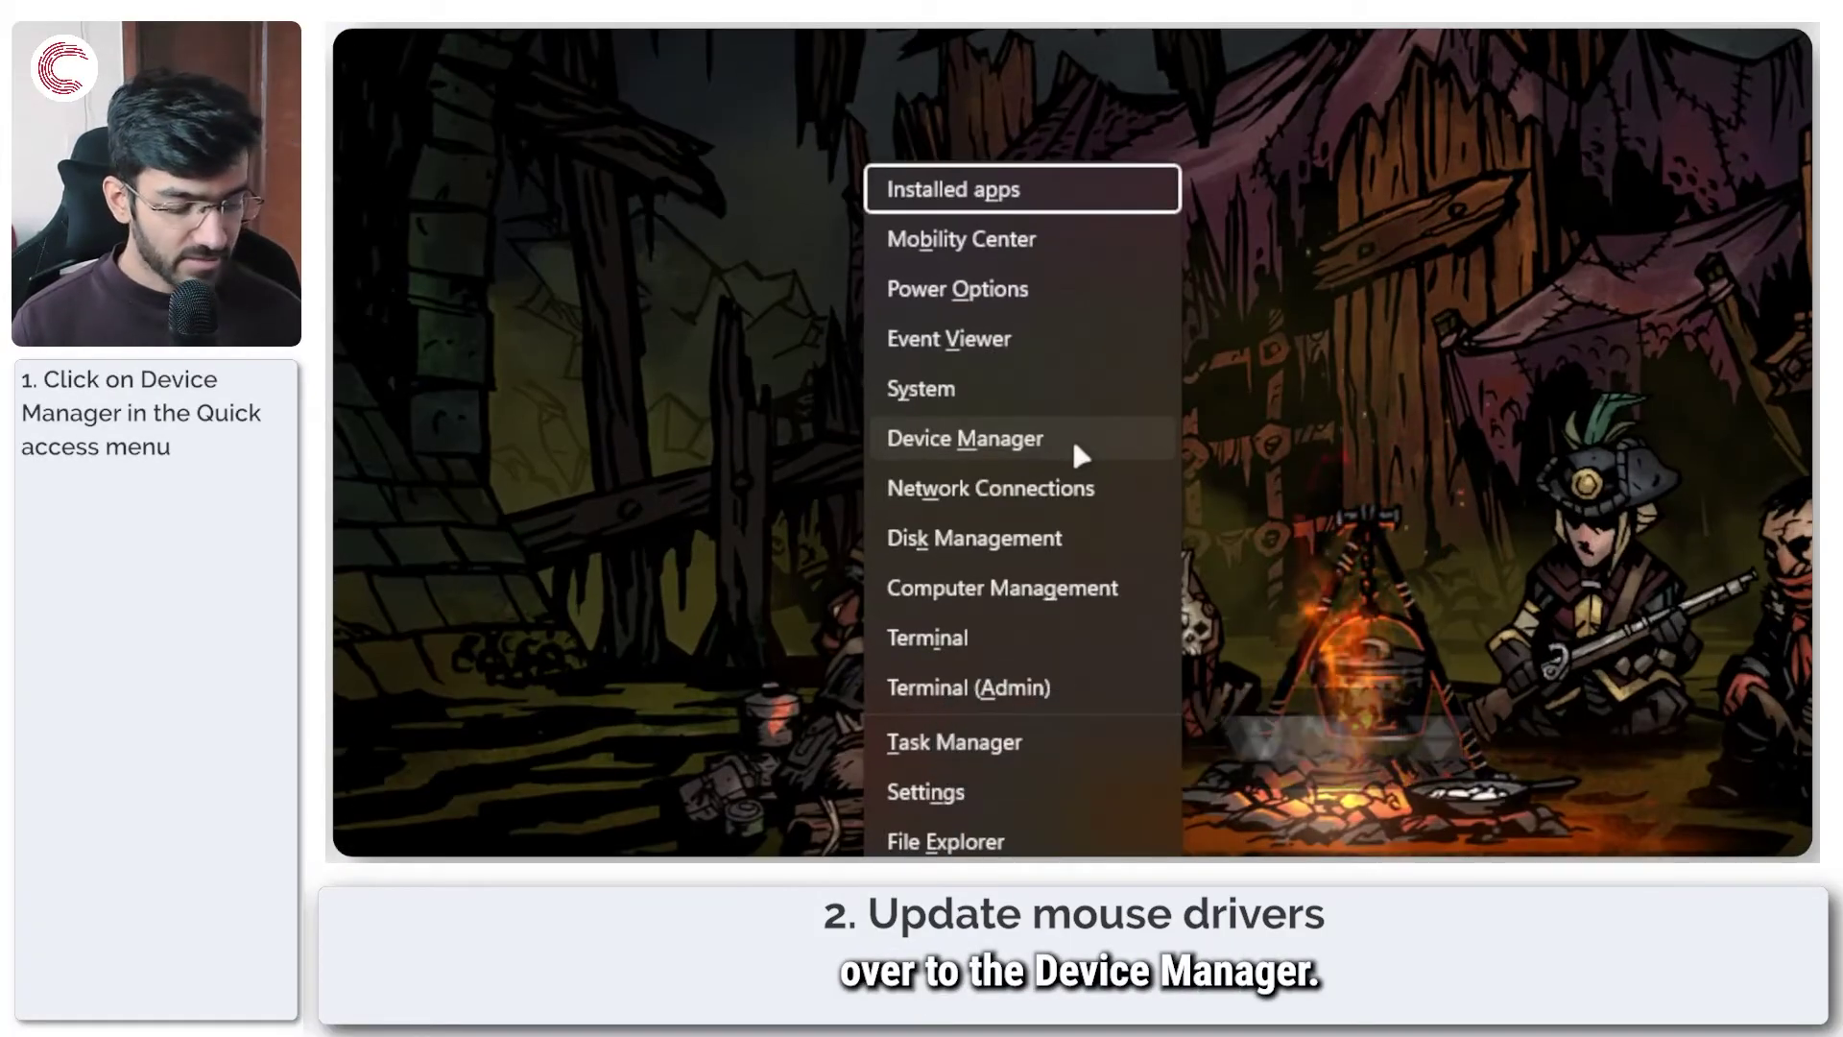
pyautogui.click(912, 499)
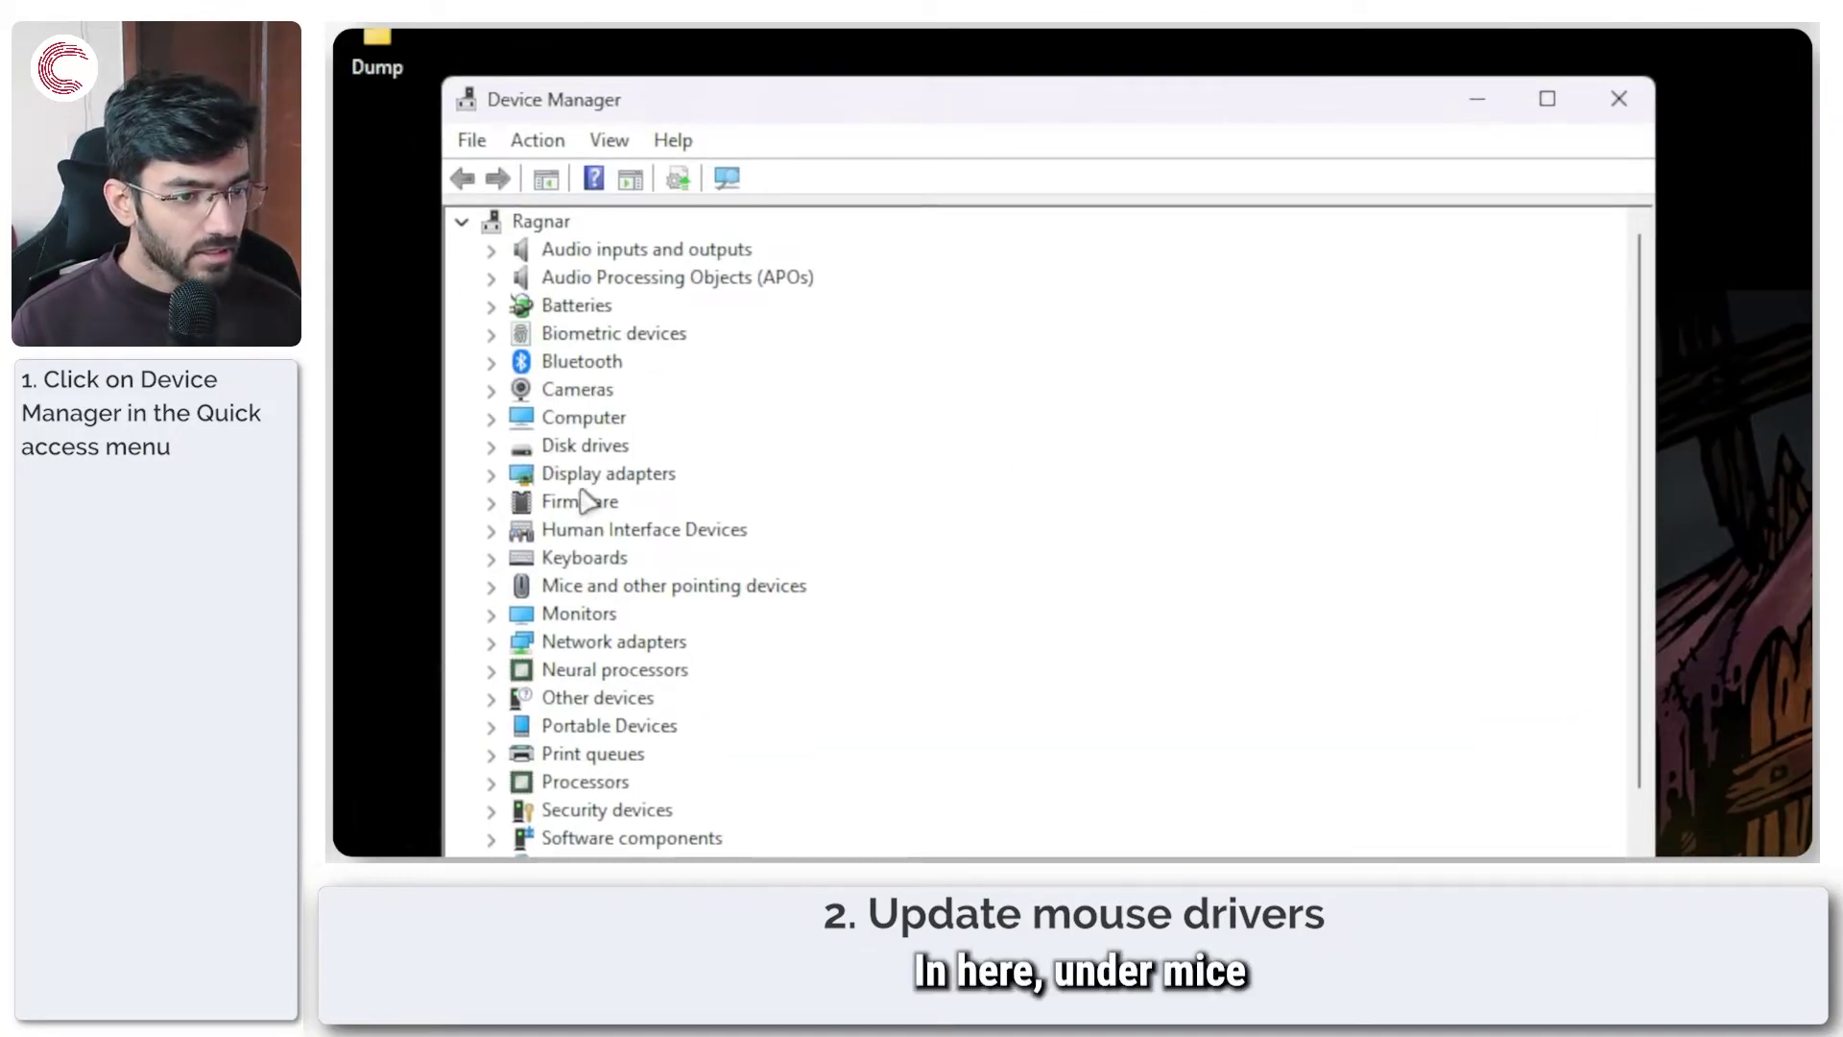
pyautogui.click(600, 588)
pyautogui.doubleClick(602, 588)
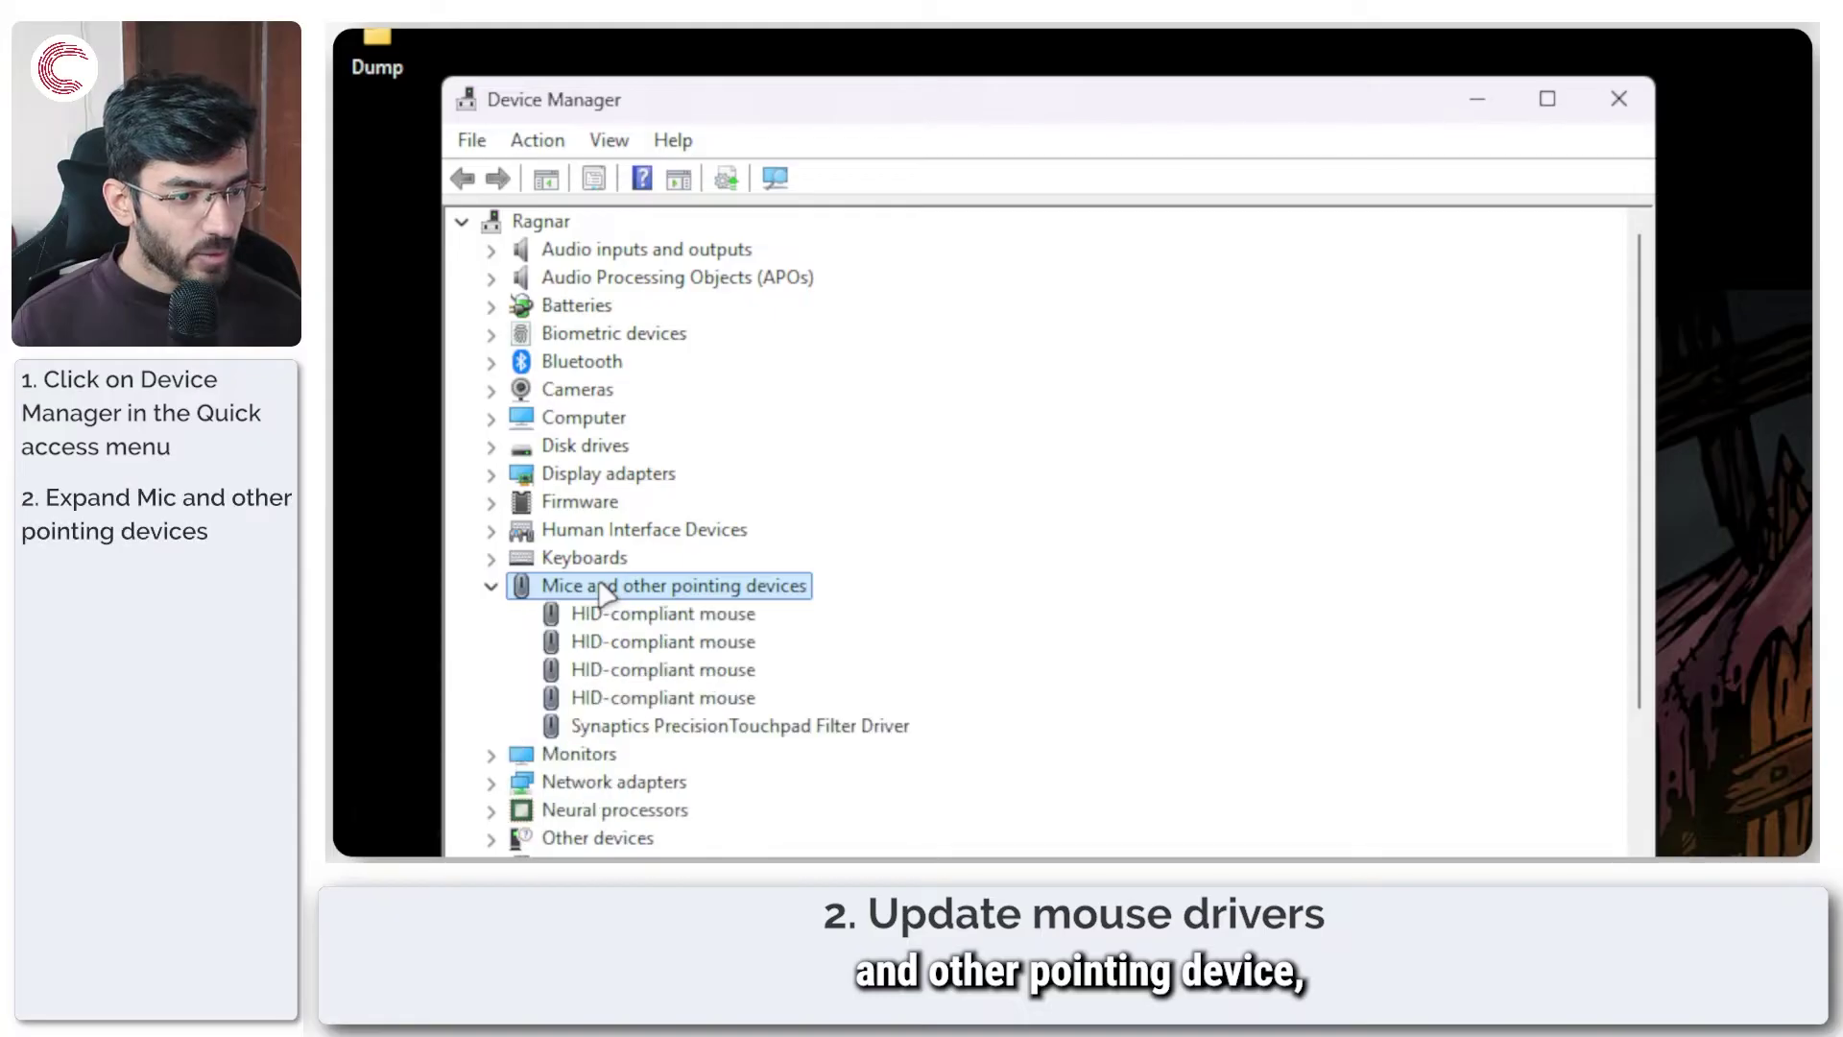
pyautogui.click(620, 615)
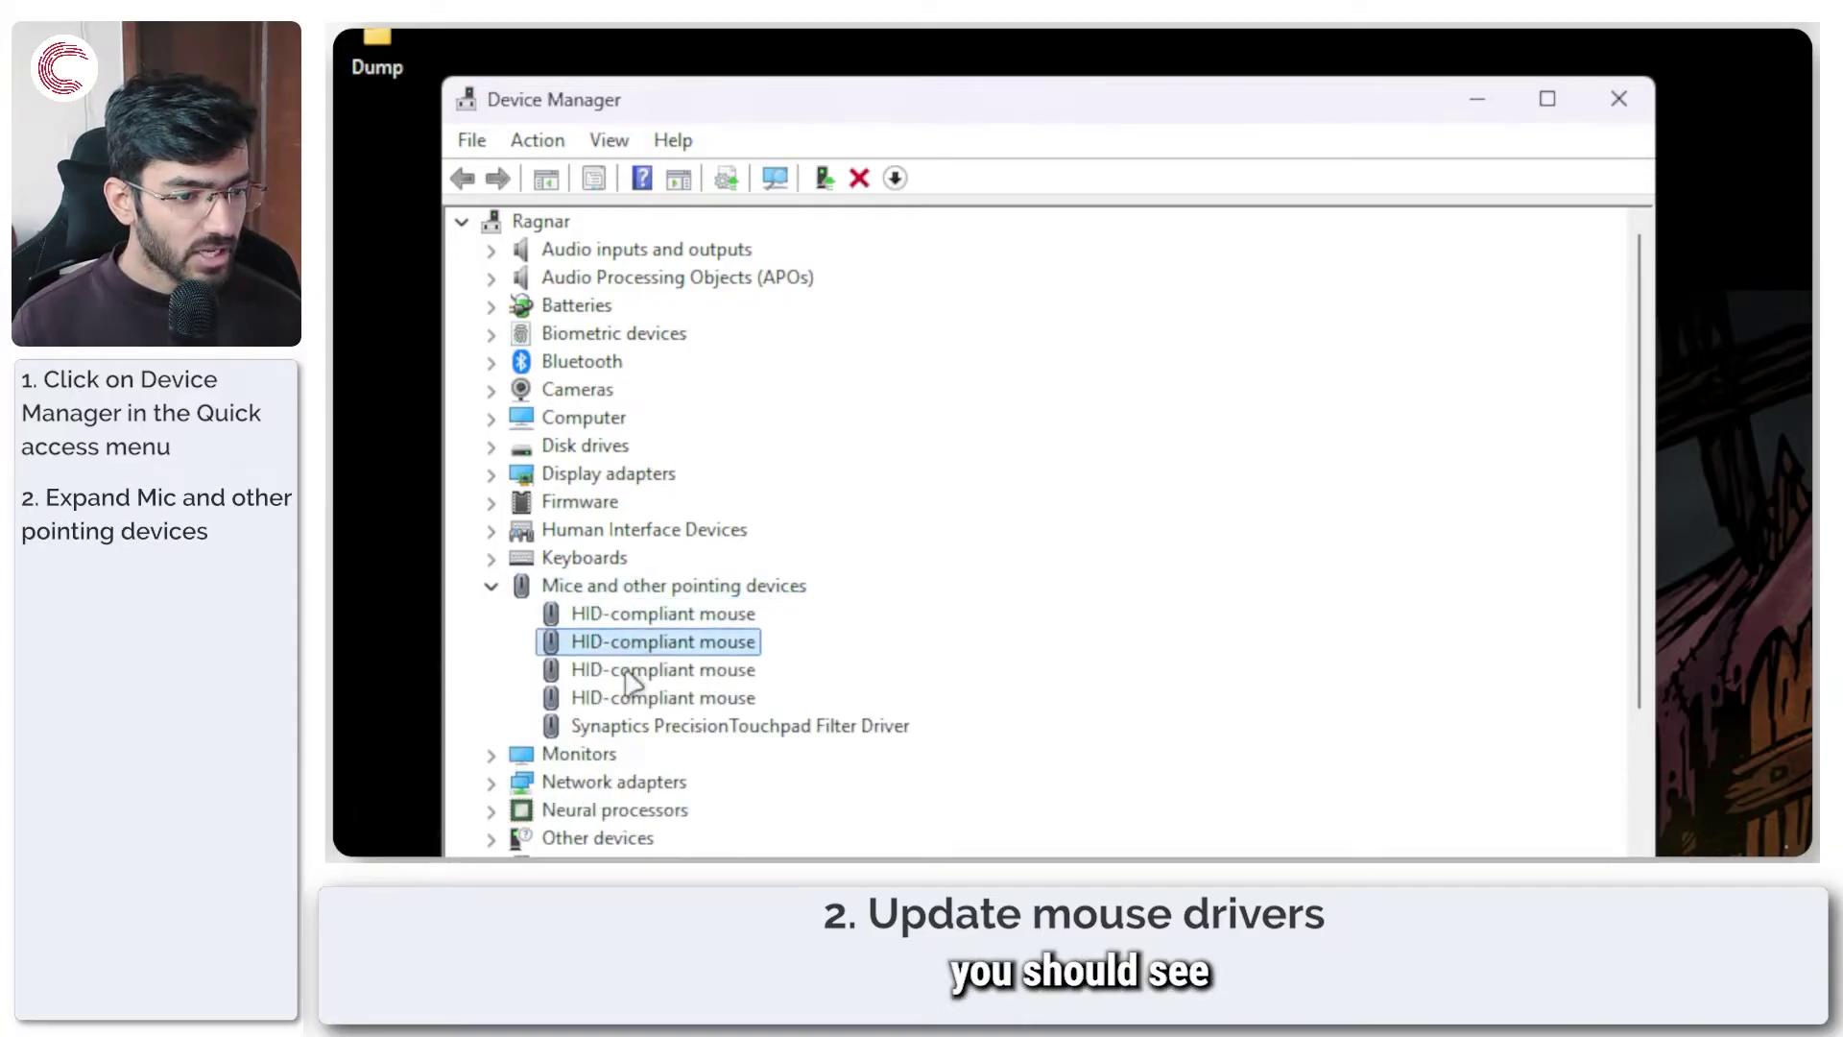
pyautogui.click(636, 670)
pyautogui.scroll(-1, 691, 697)
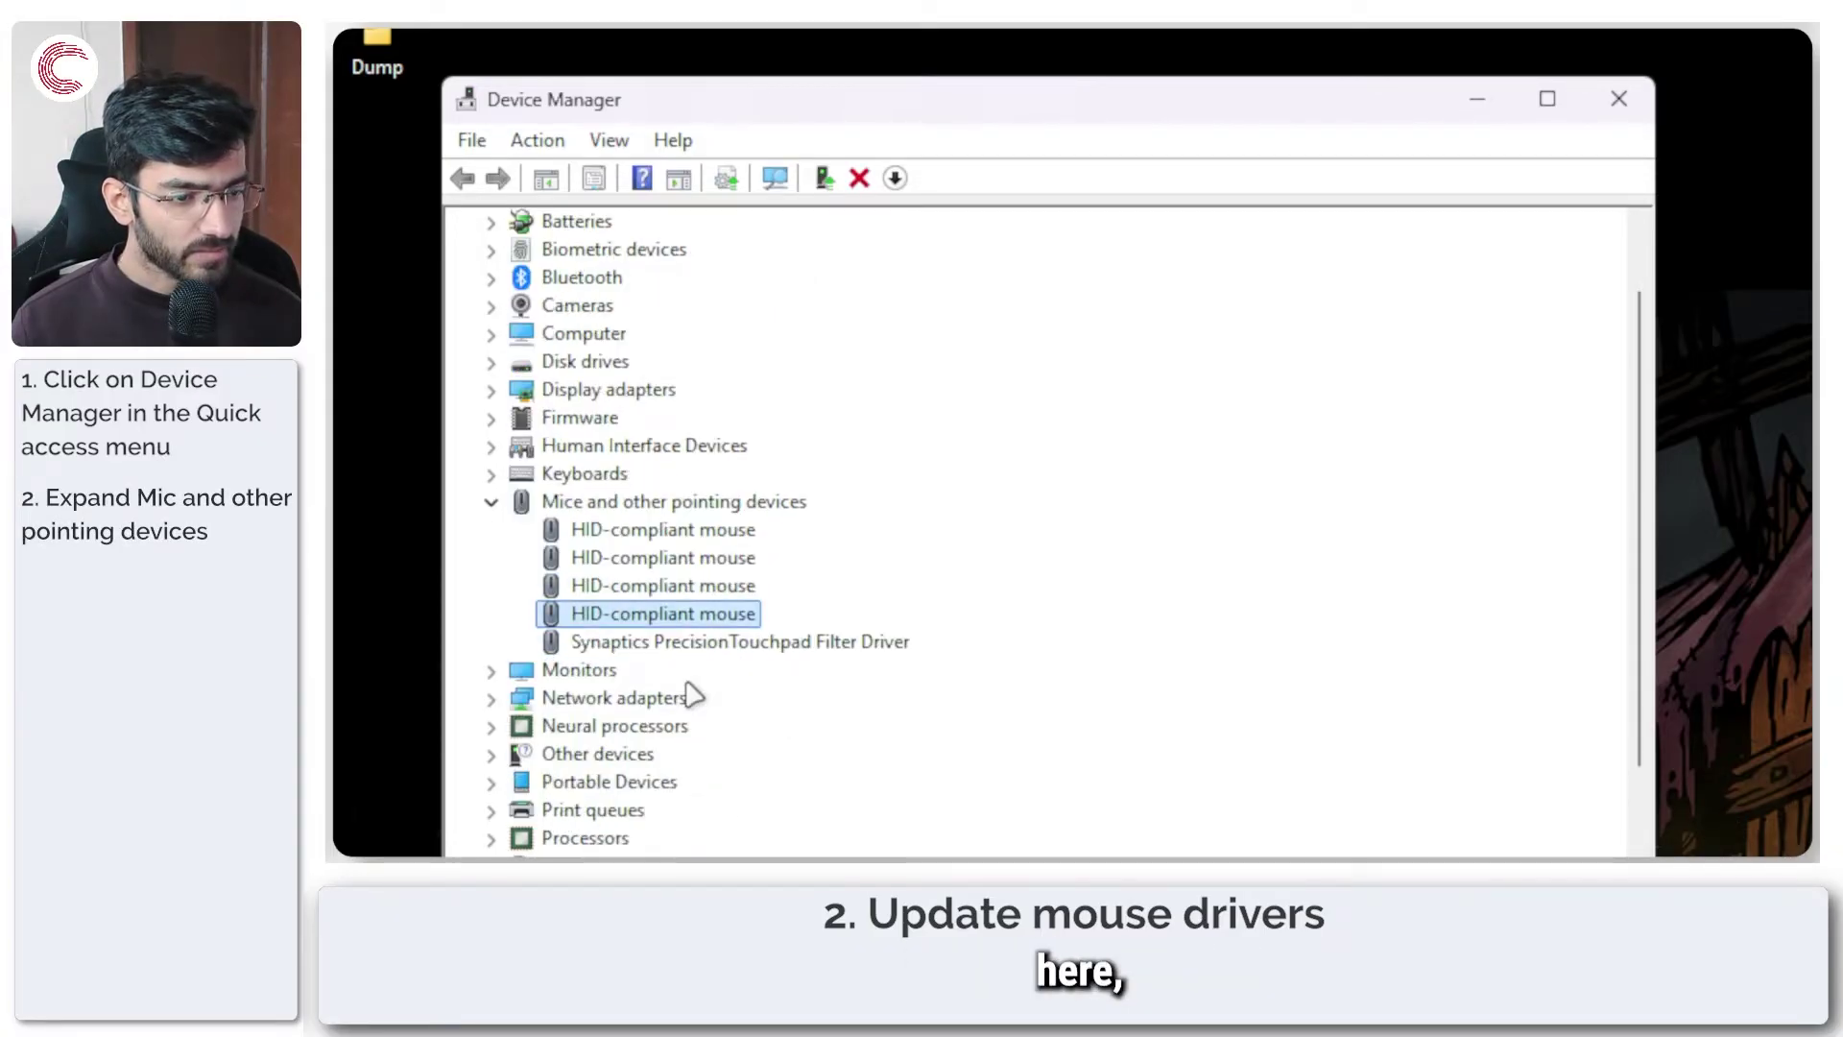
pyautogui.click(687, 531)
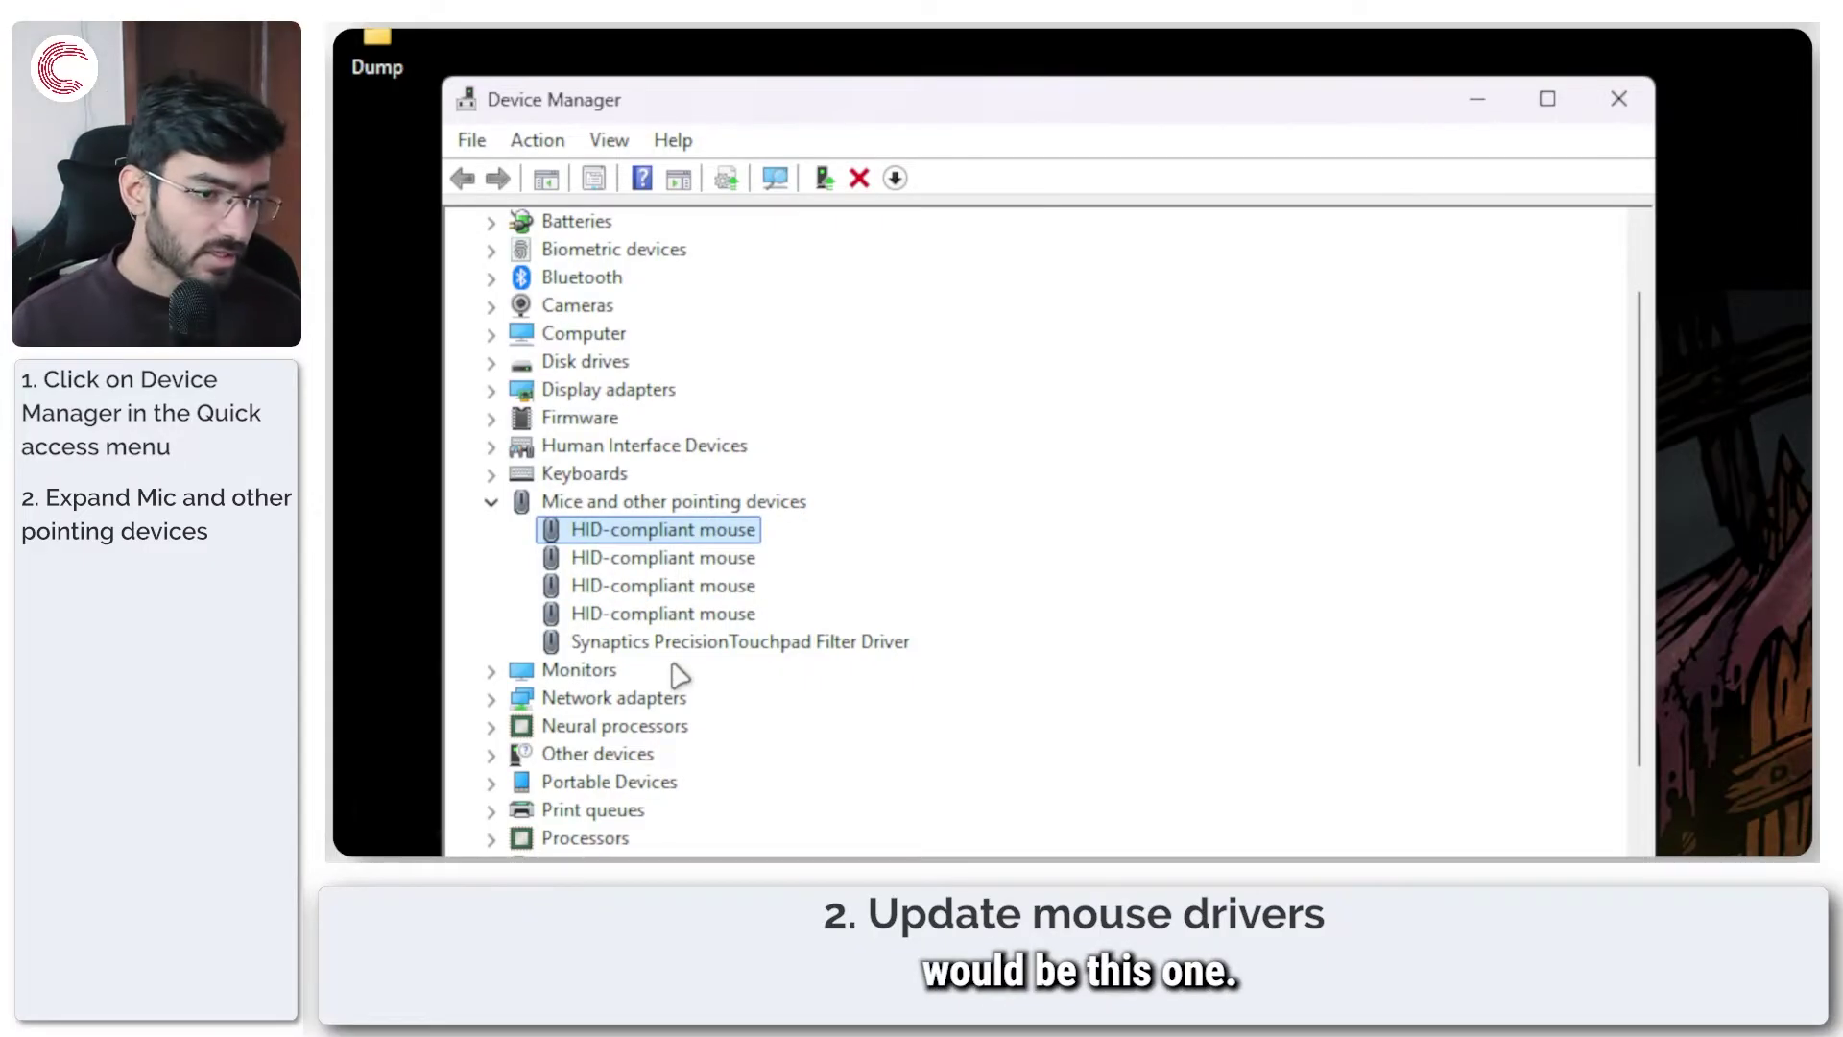
# Update the first HID-compliant mouse driver, letting Windows search automatically
pyautogui.rightClick(662, 557)
pyautogui.click(663, 529)
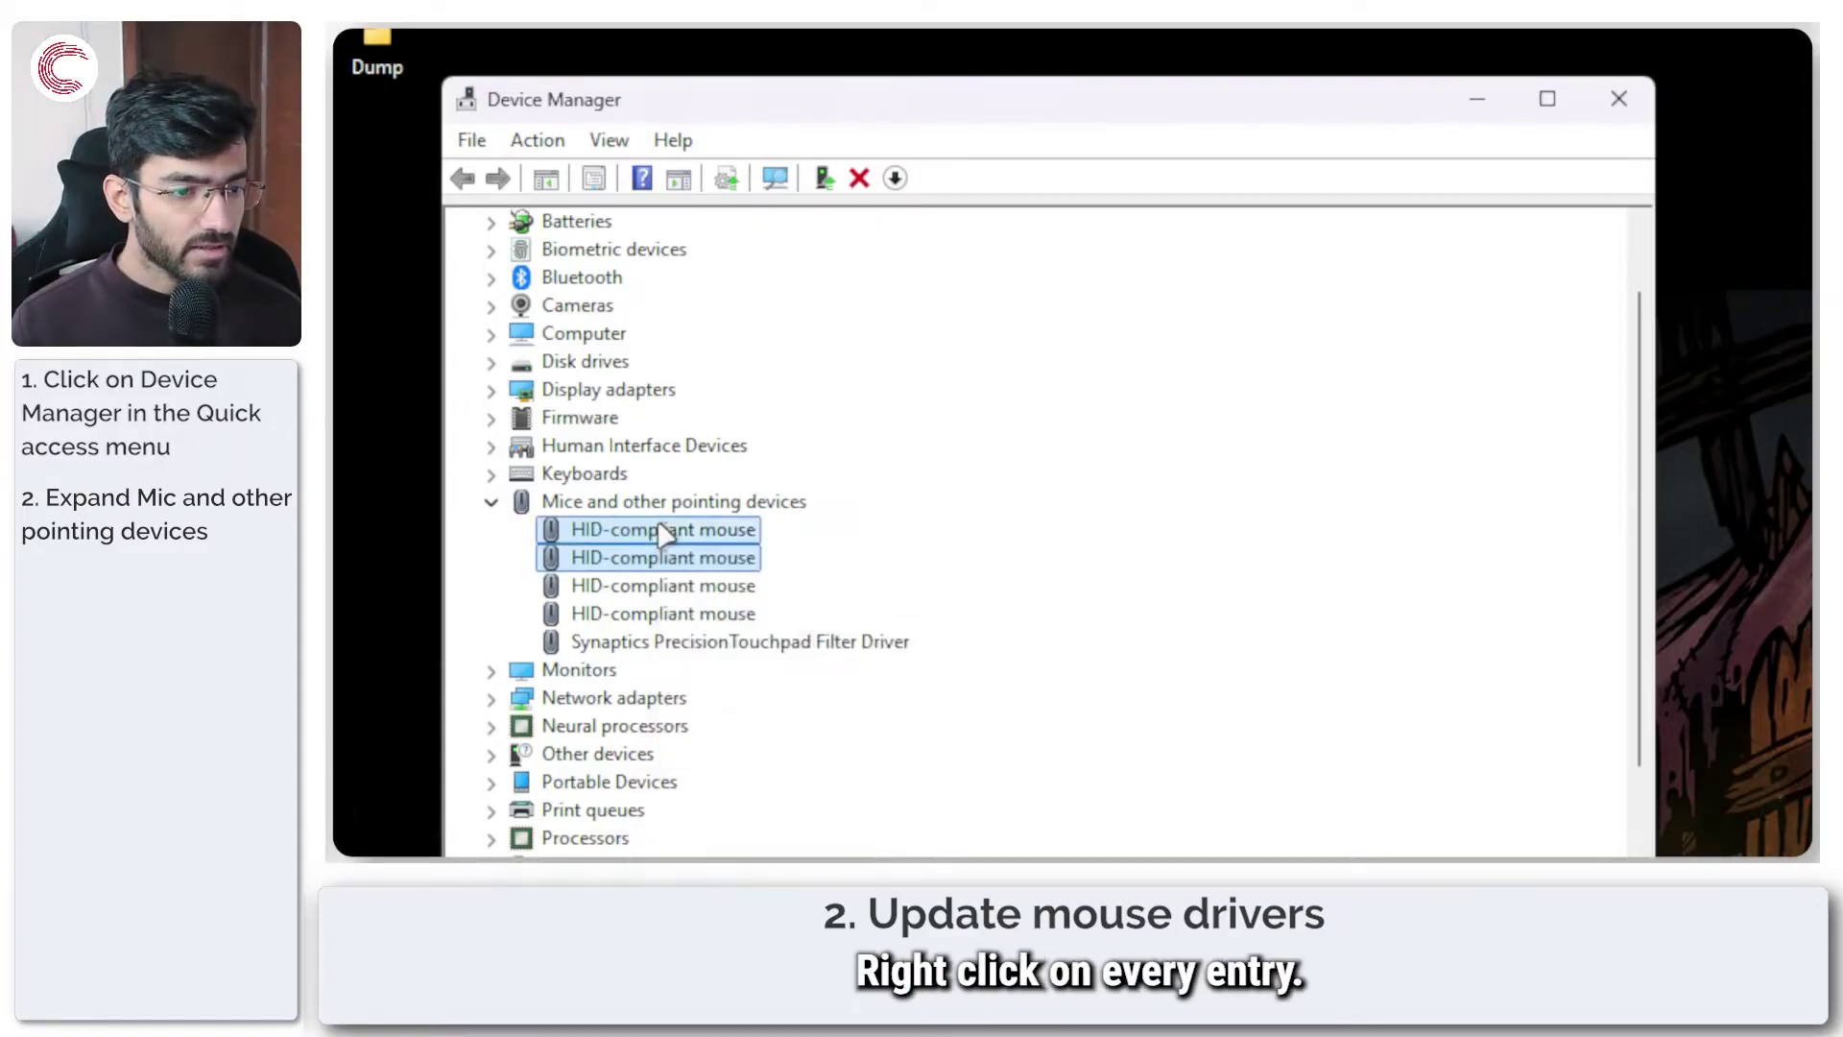
pyautogui.rightClick(663, 529)
pyautogui.click(758, 545)
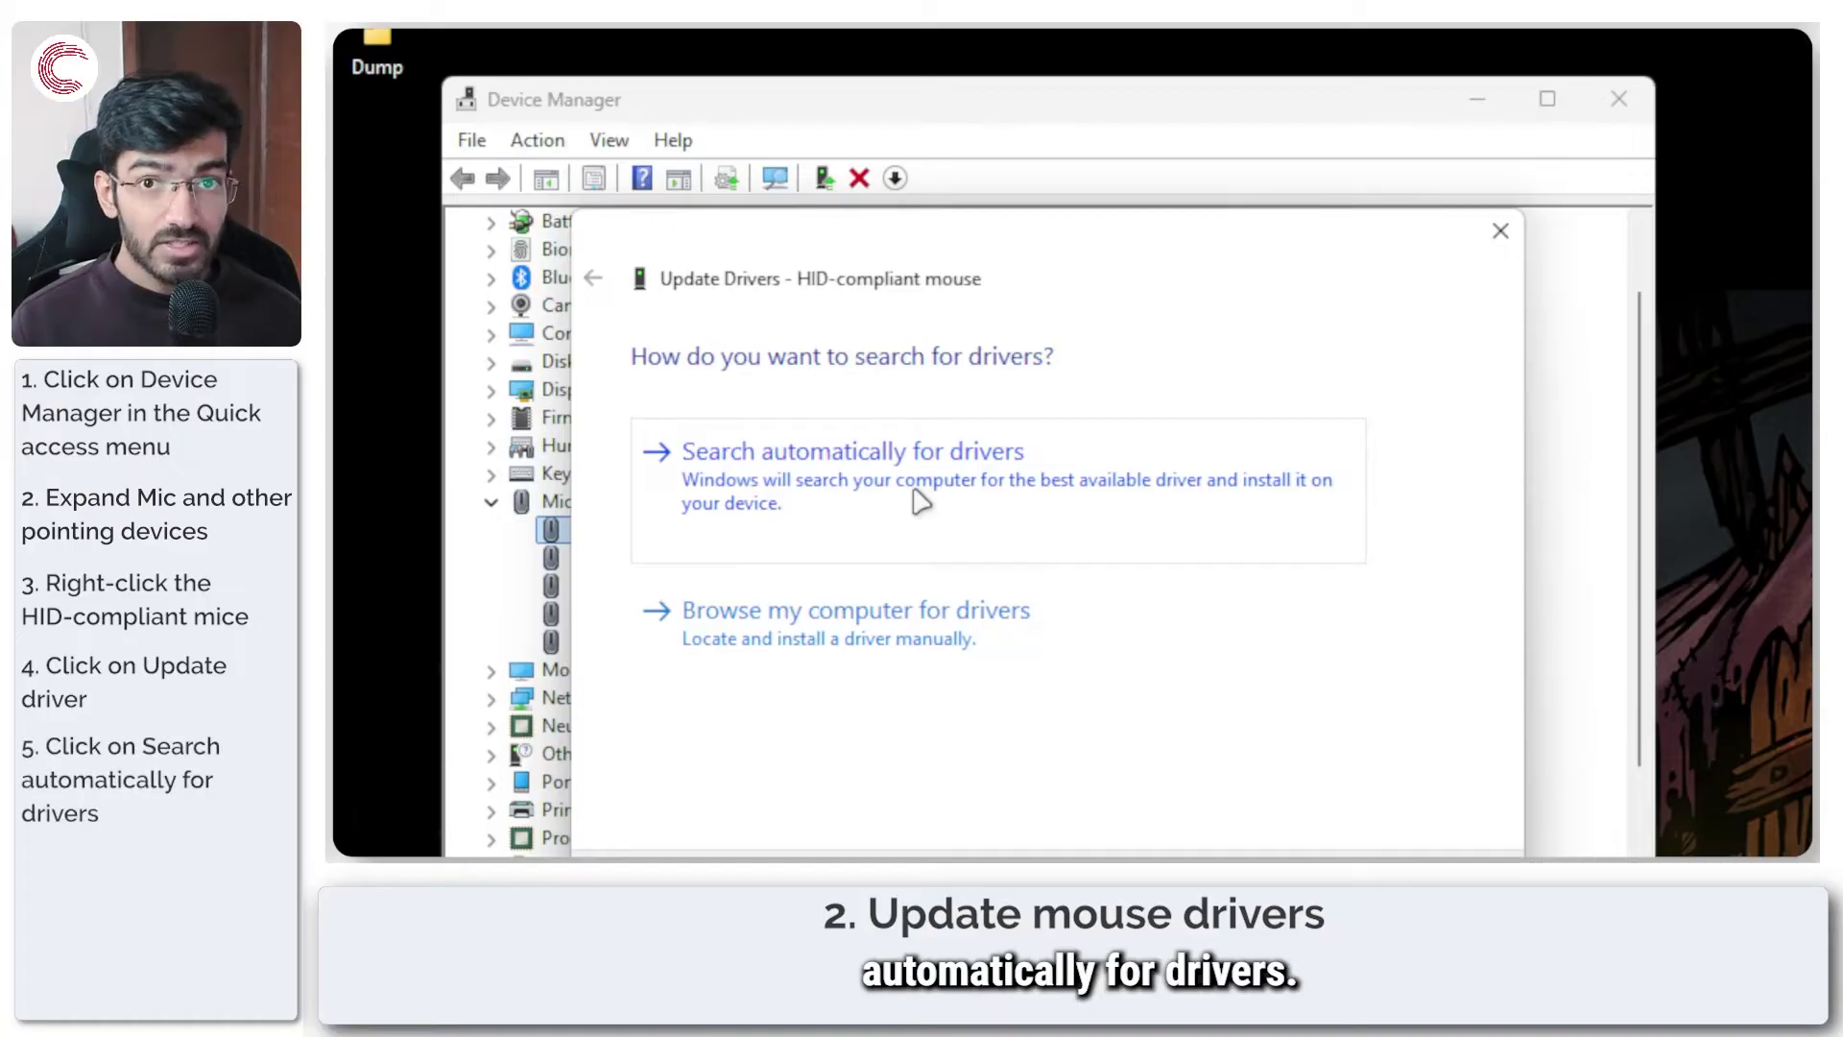
pyautogui.click(920, 499)
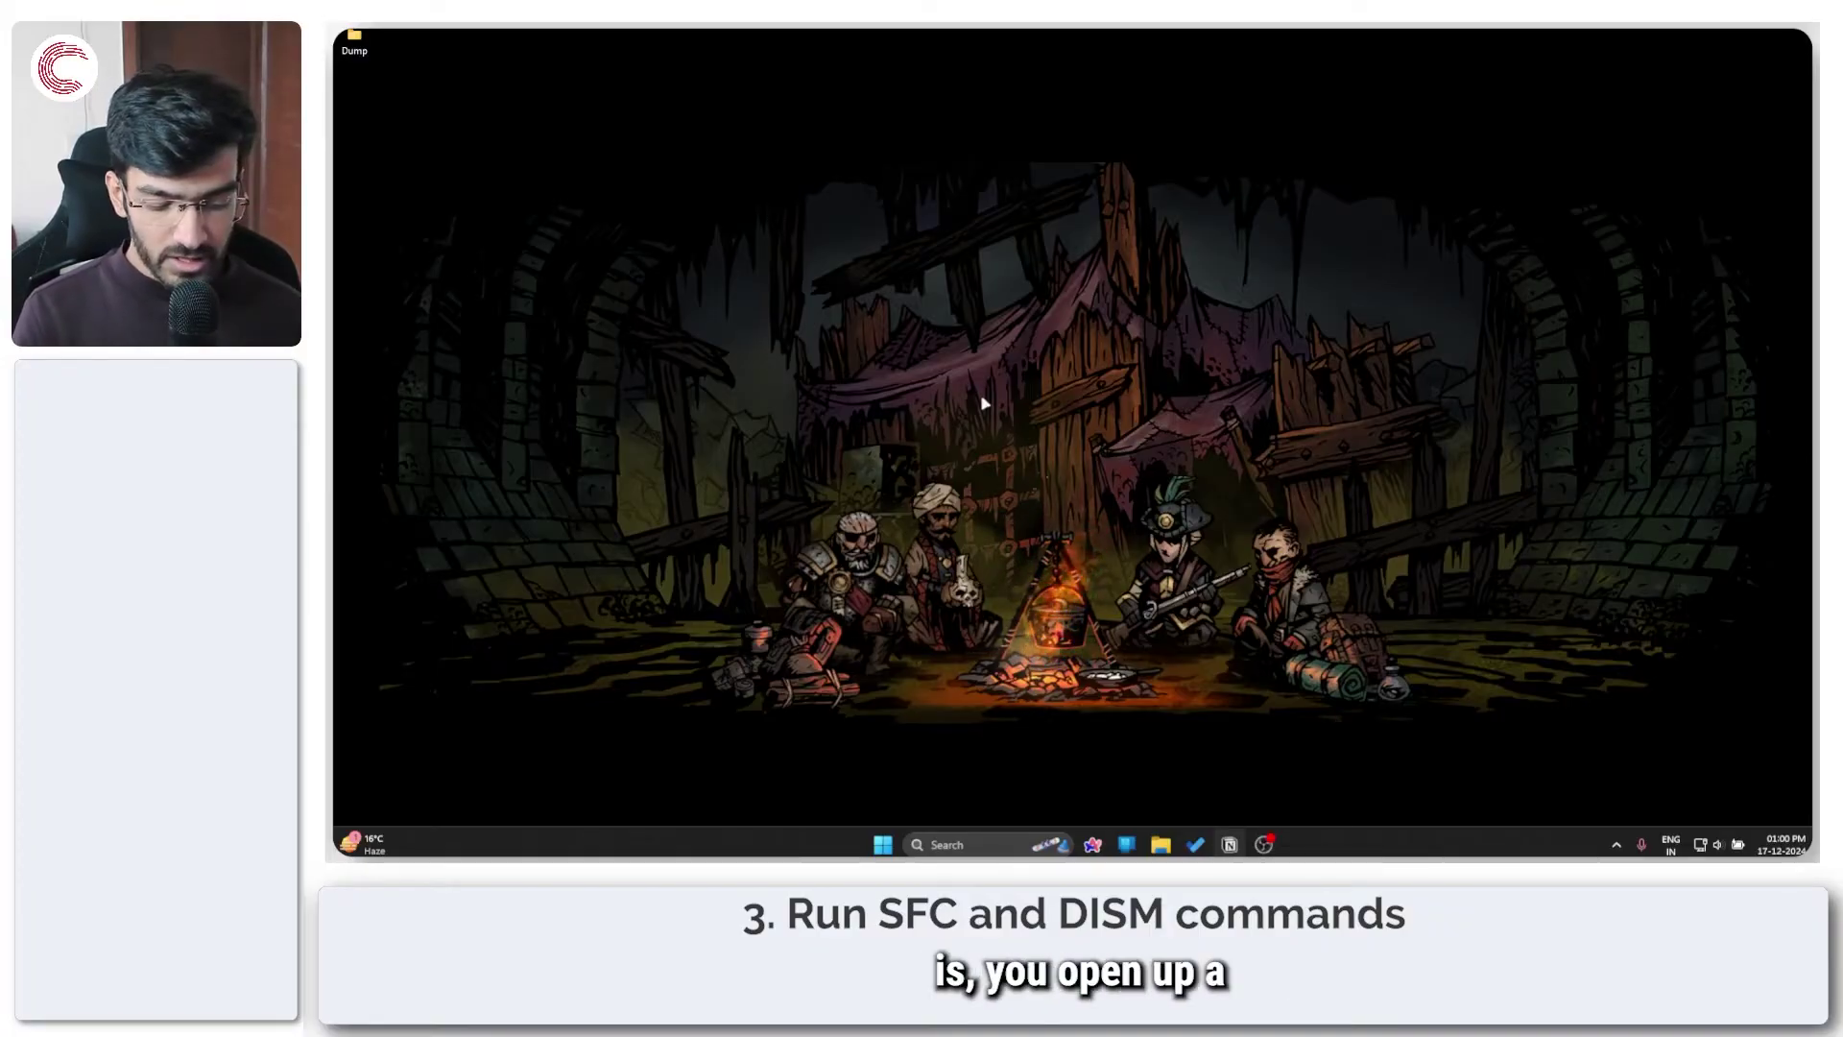
# Open Command Prompt, run sfc /scannow, then DISM /Online /Cleanup-Image /RestoreHealth, and close it
pyautogui.press('super')
pyautogui.write('command prompt')
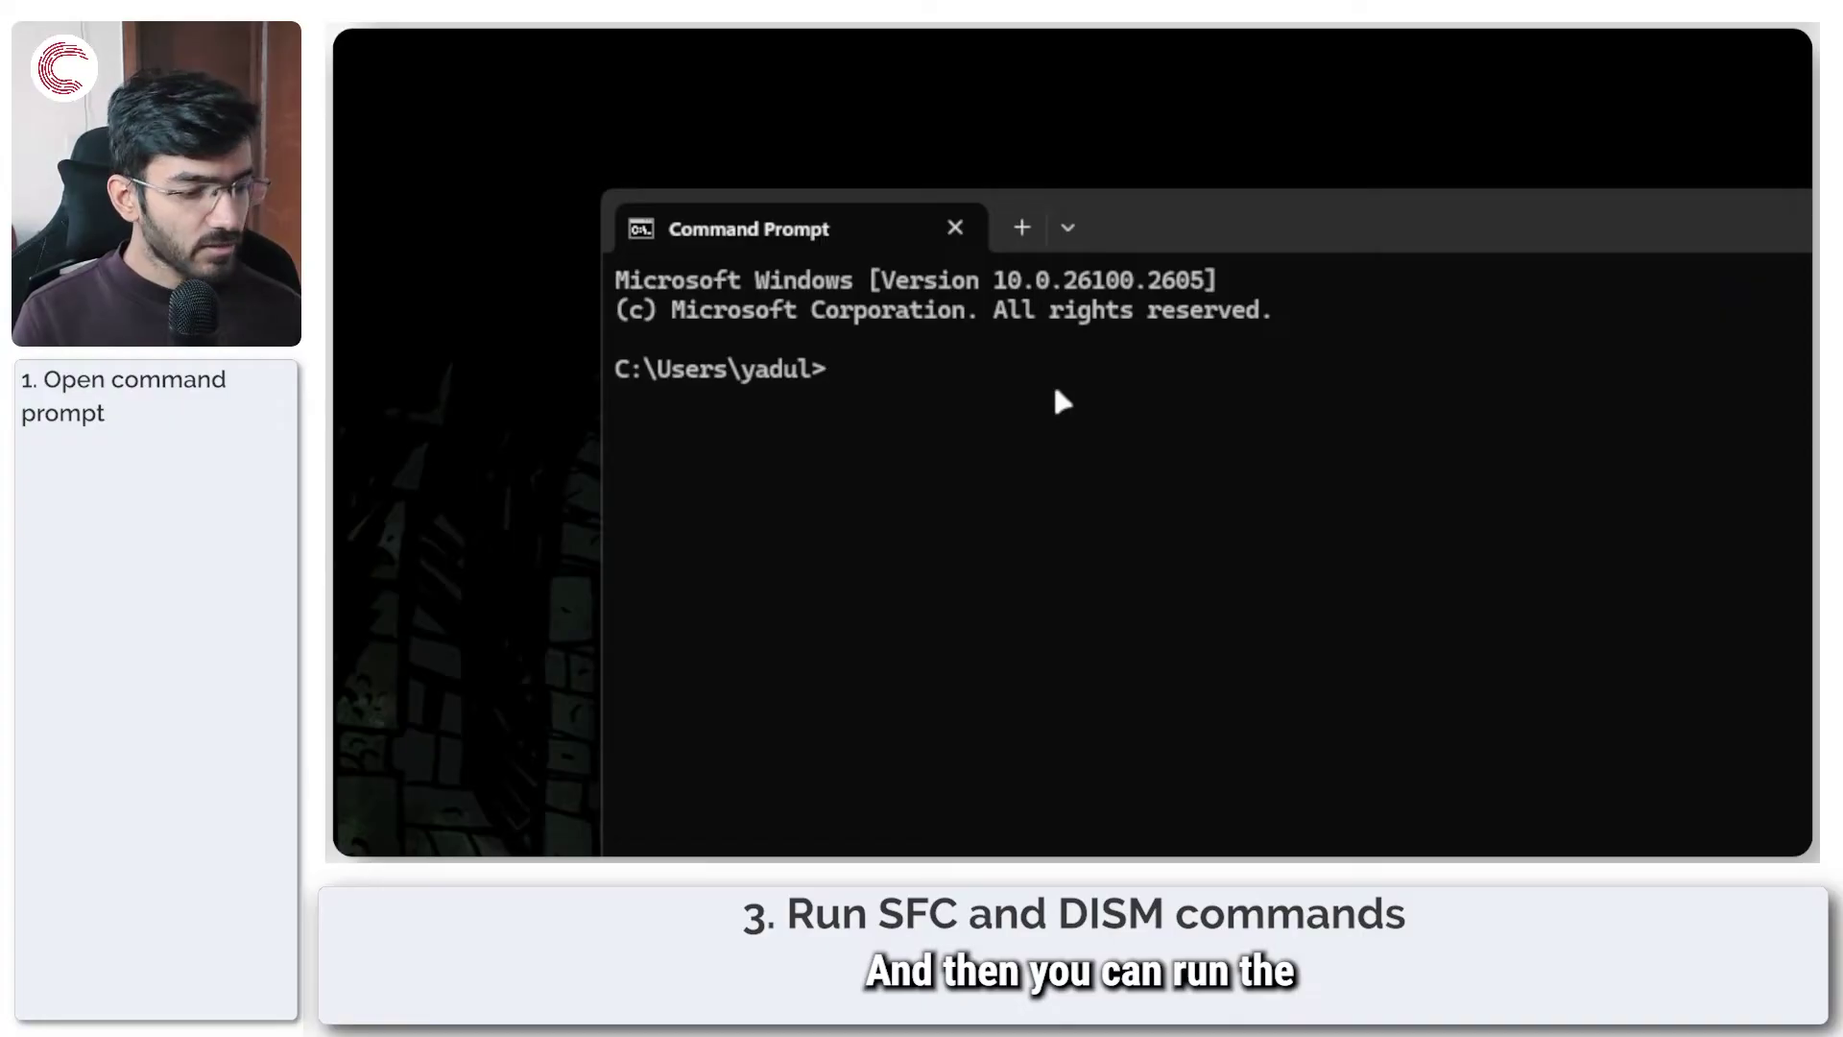
pyautogui.write('SFC /sc')
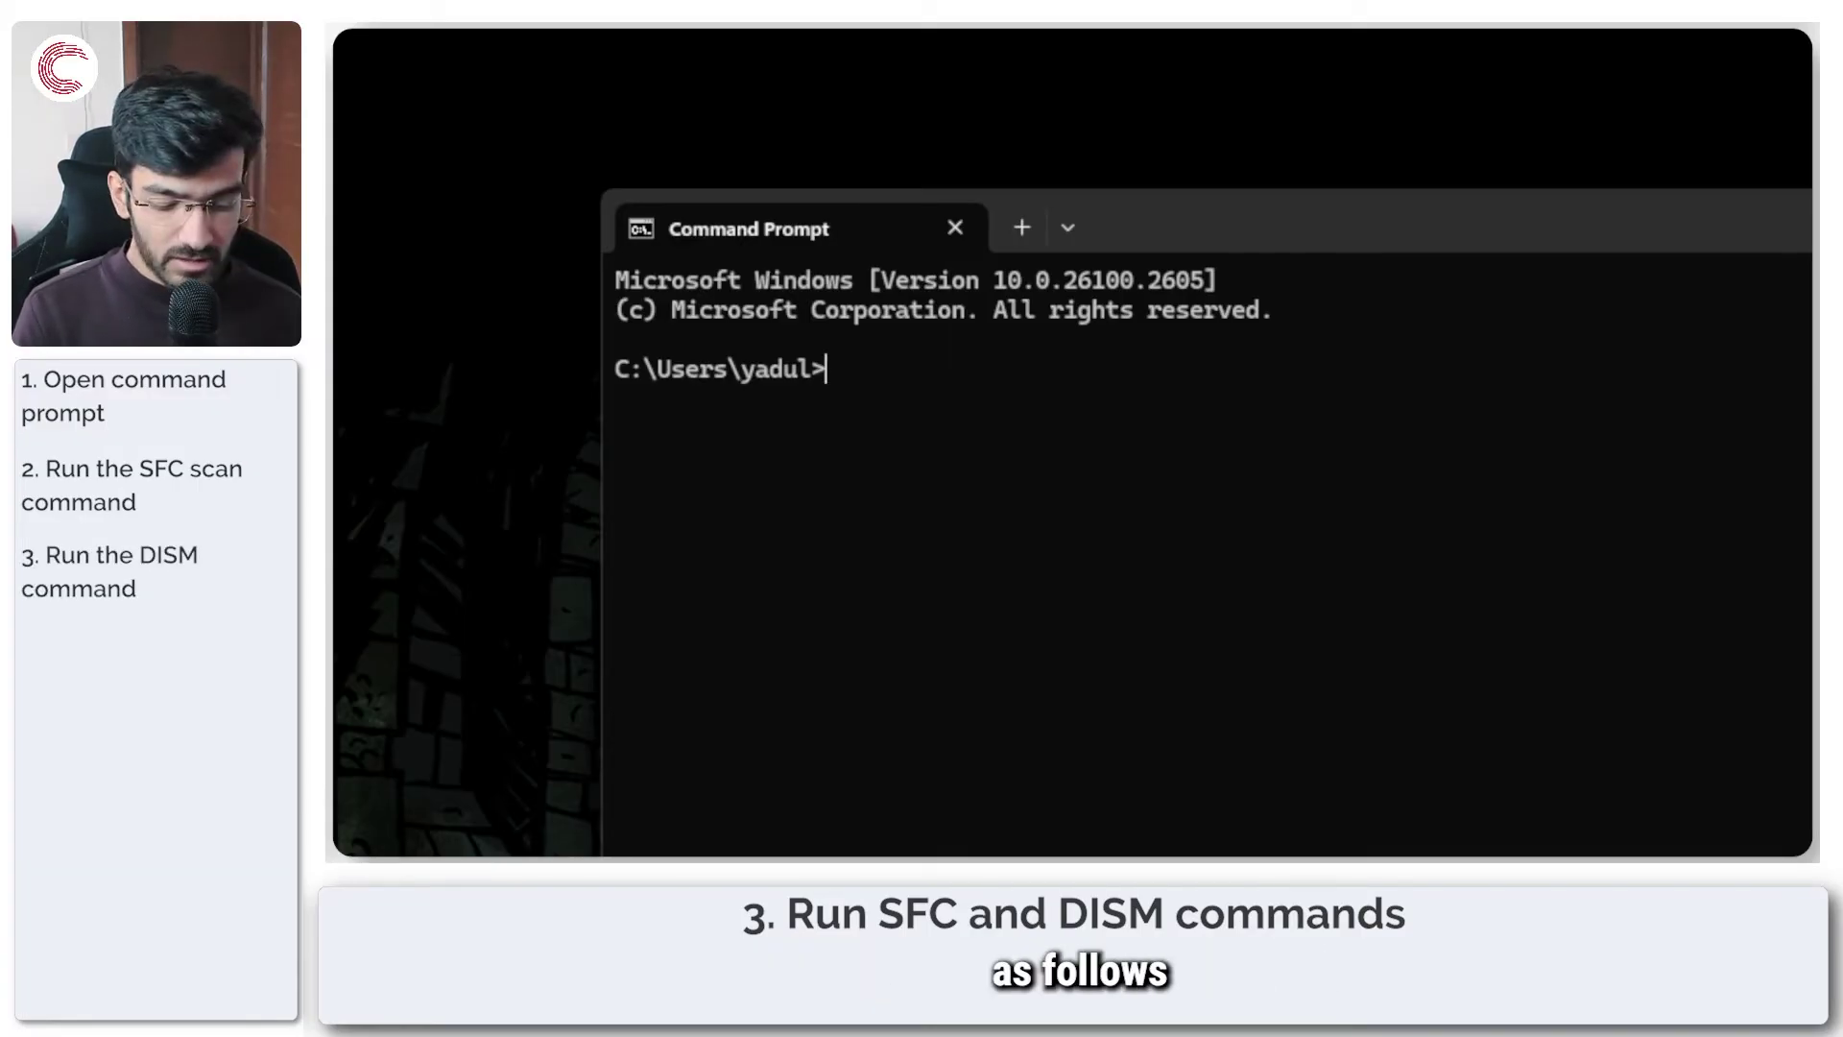
pyautogui.write('M ')
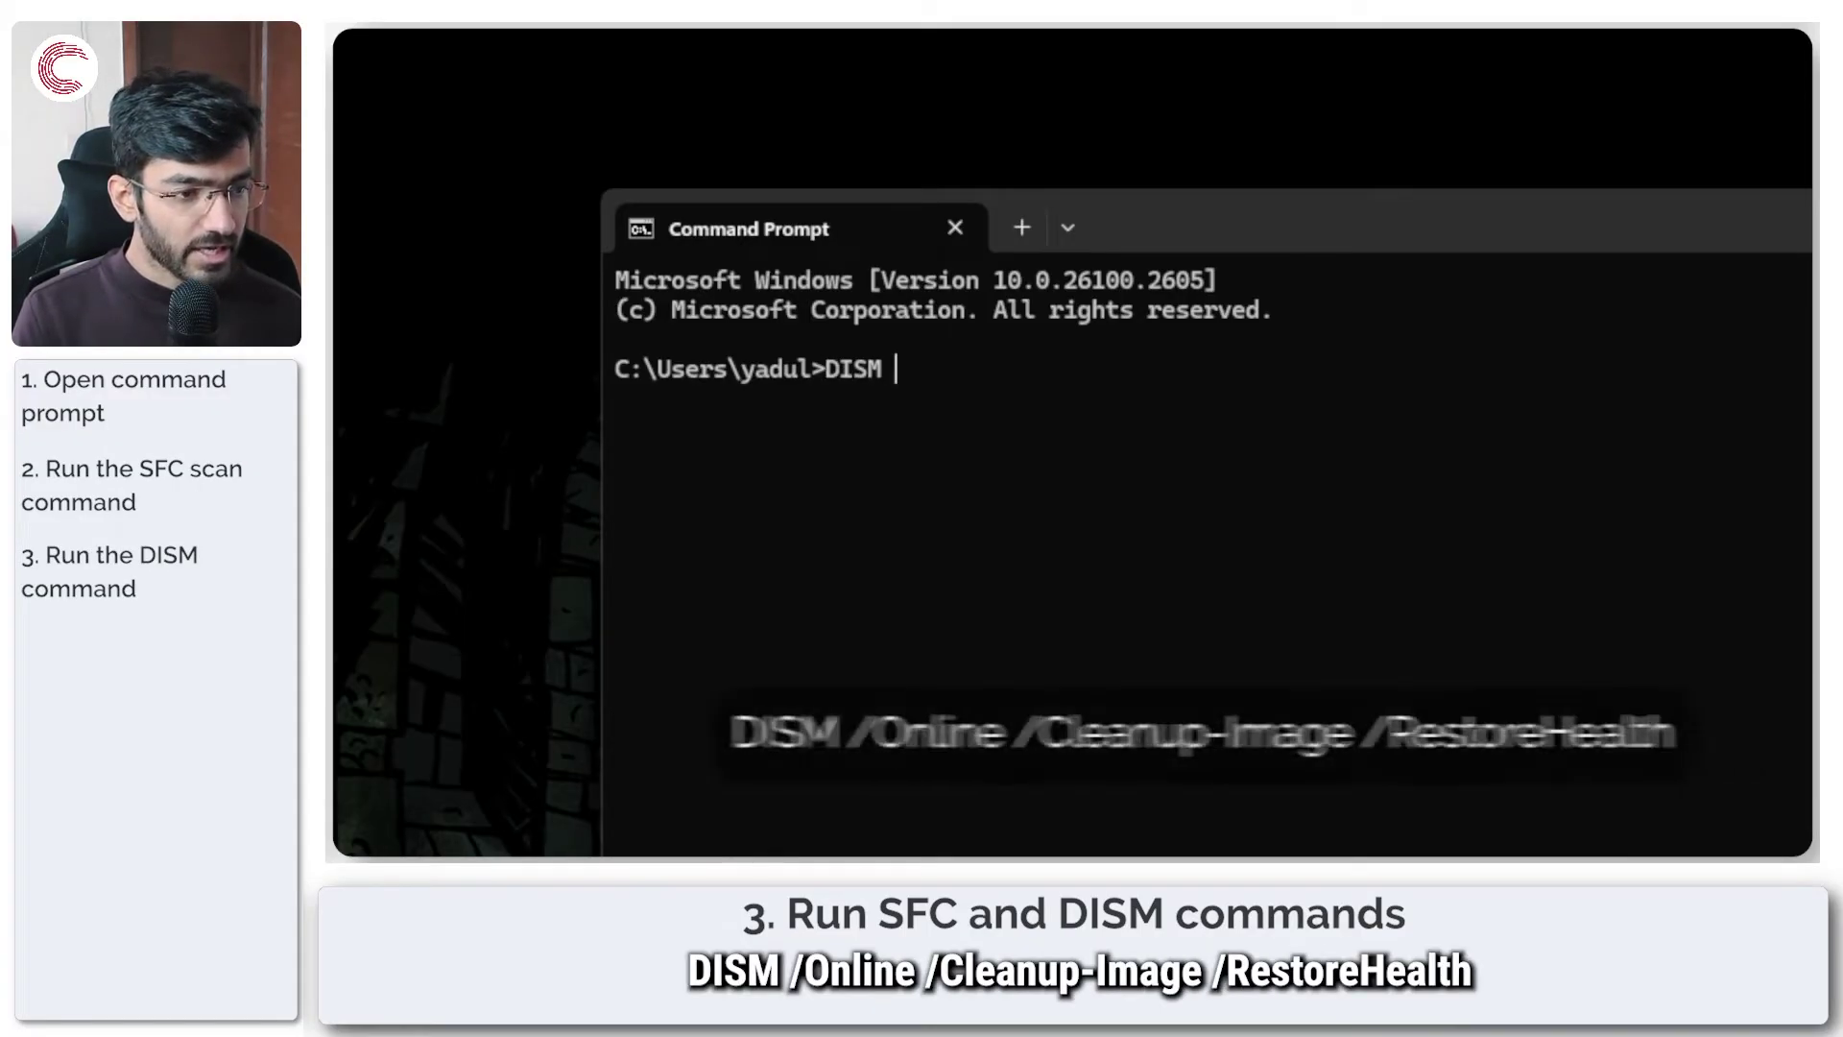
pyautogui.write('/O')
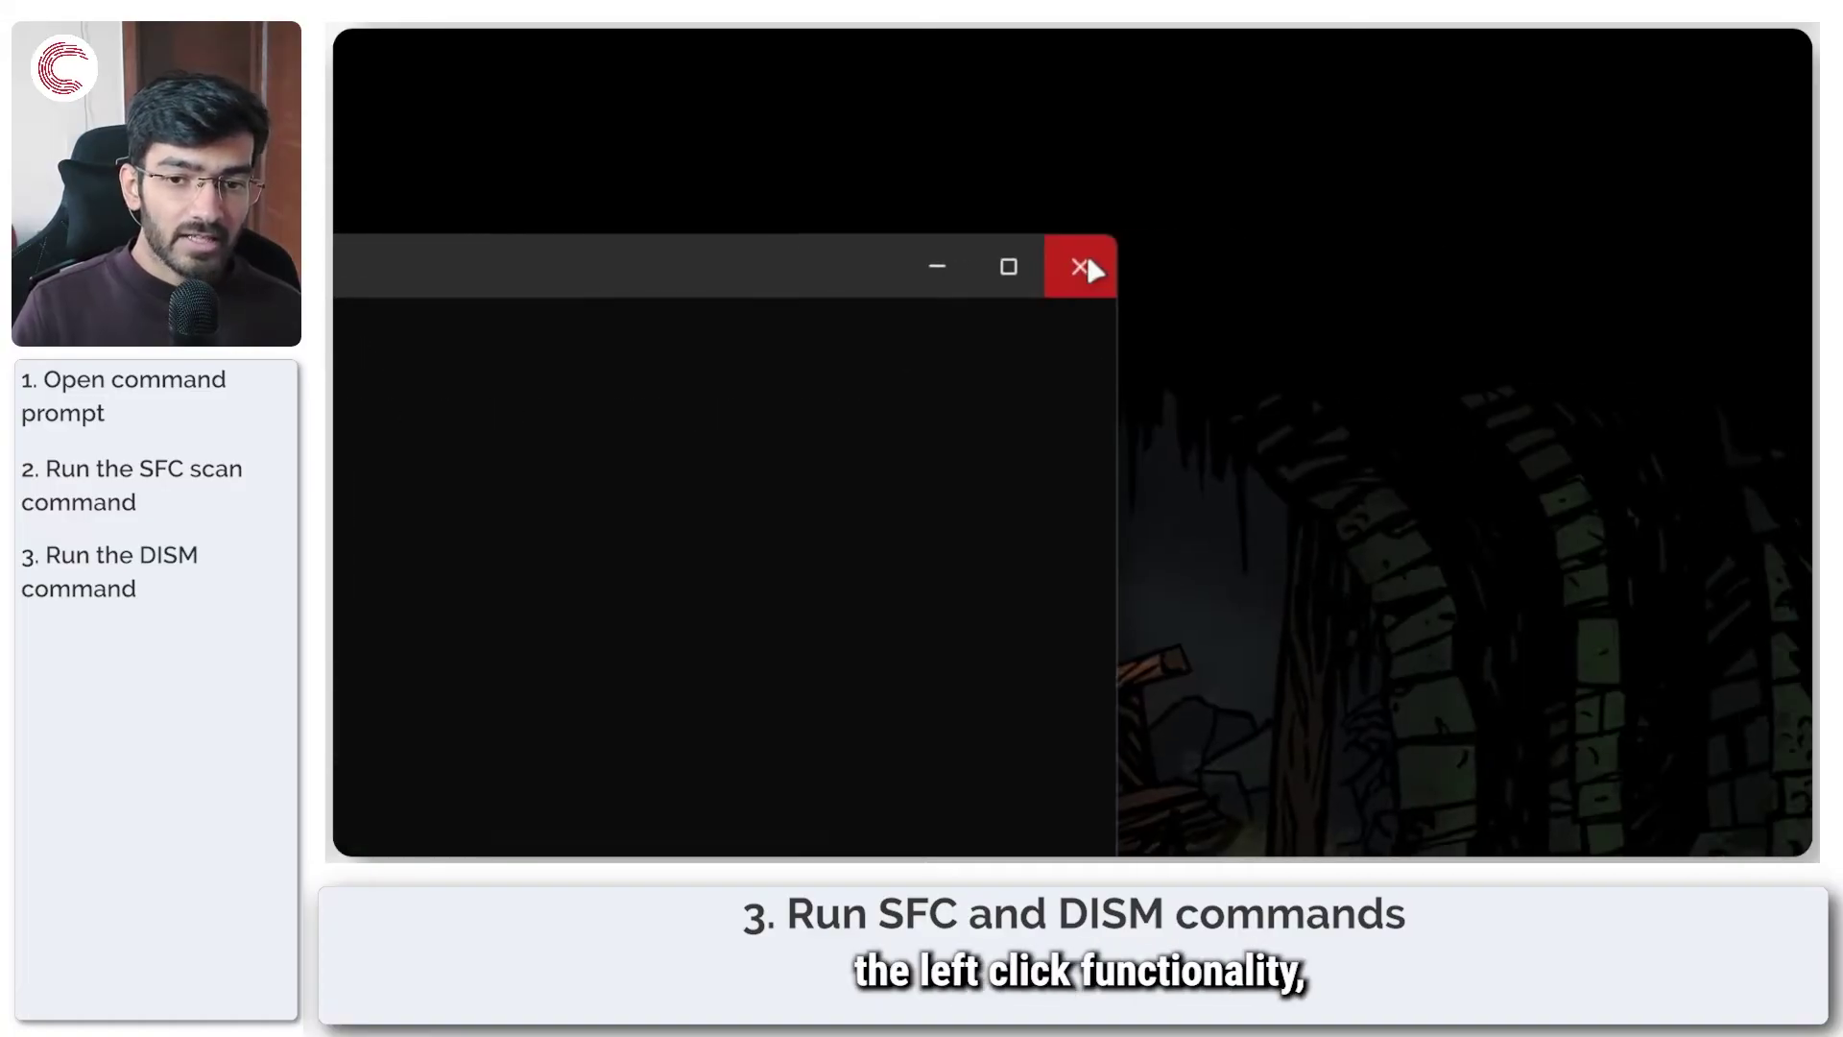
pyautogui.click(1088, 257)
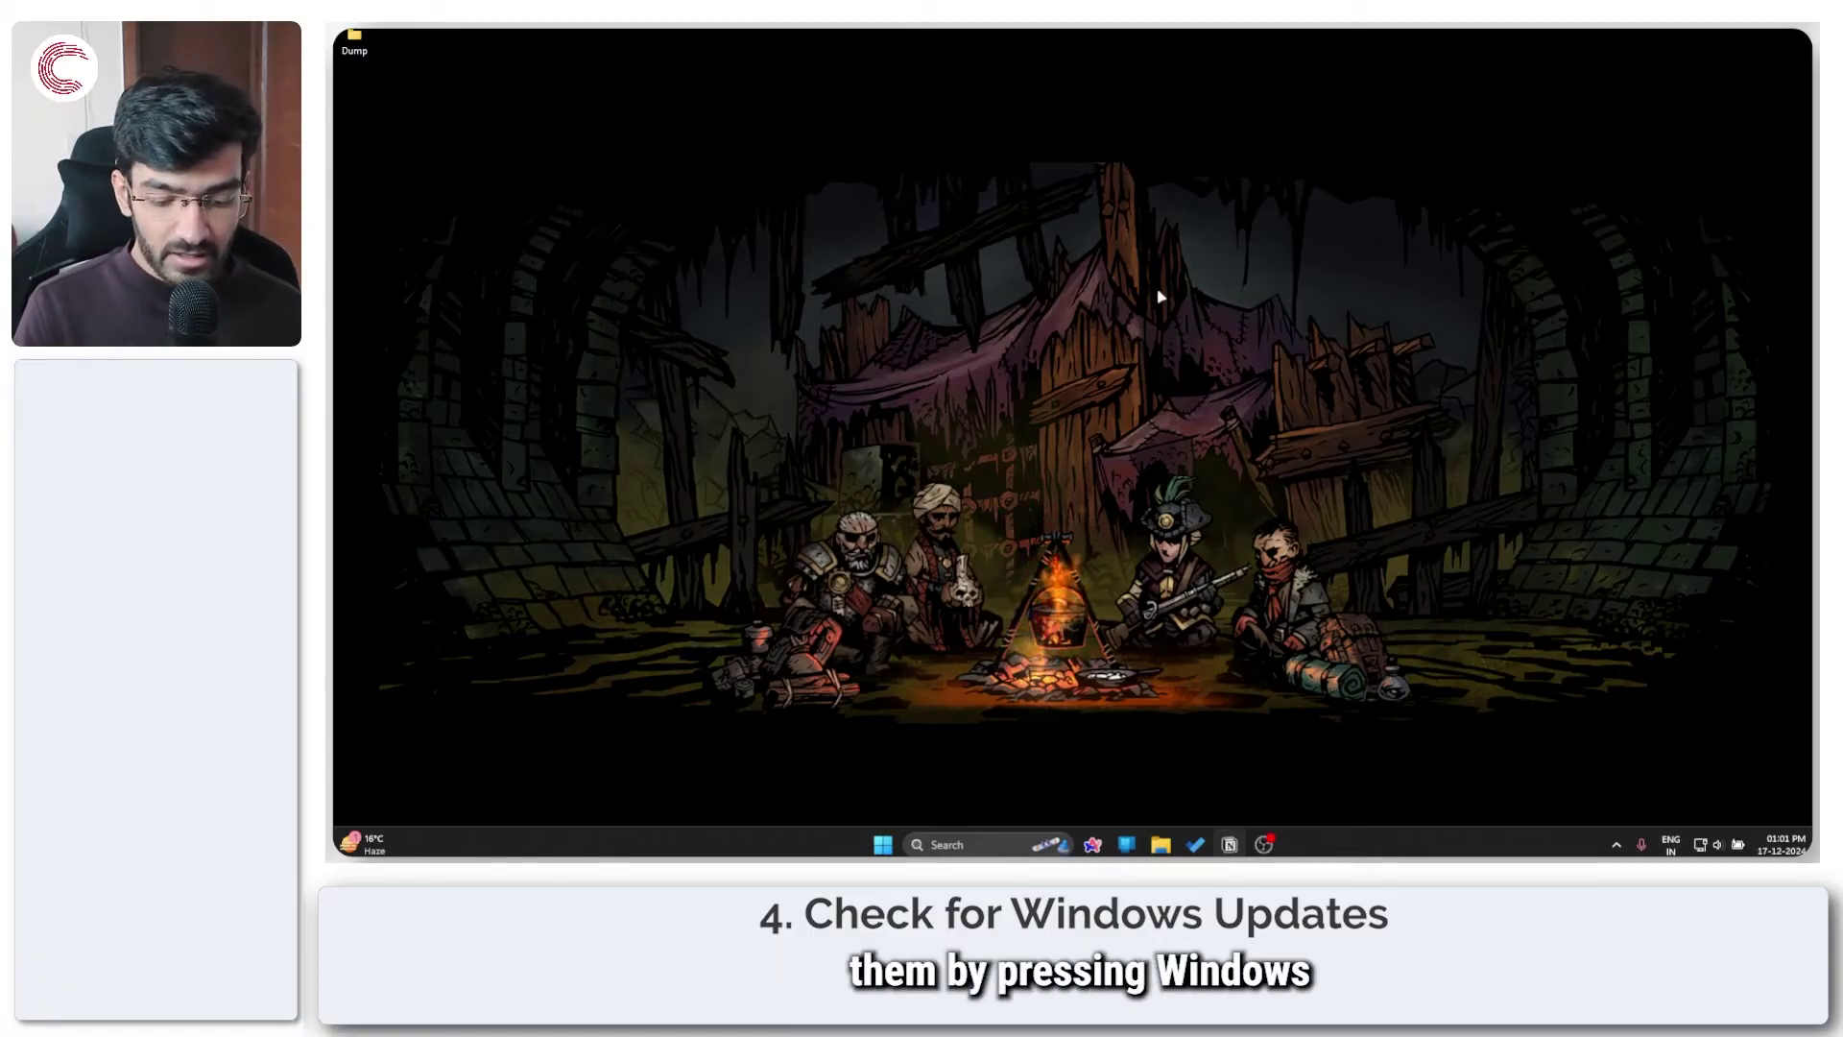
# Open Settings with Win+I, go to the Windows Update page and run Check for updates
pyautogui.press('super+i')
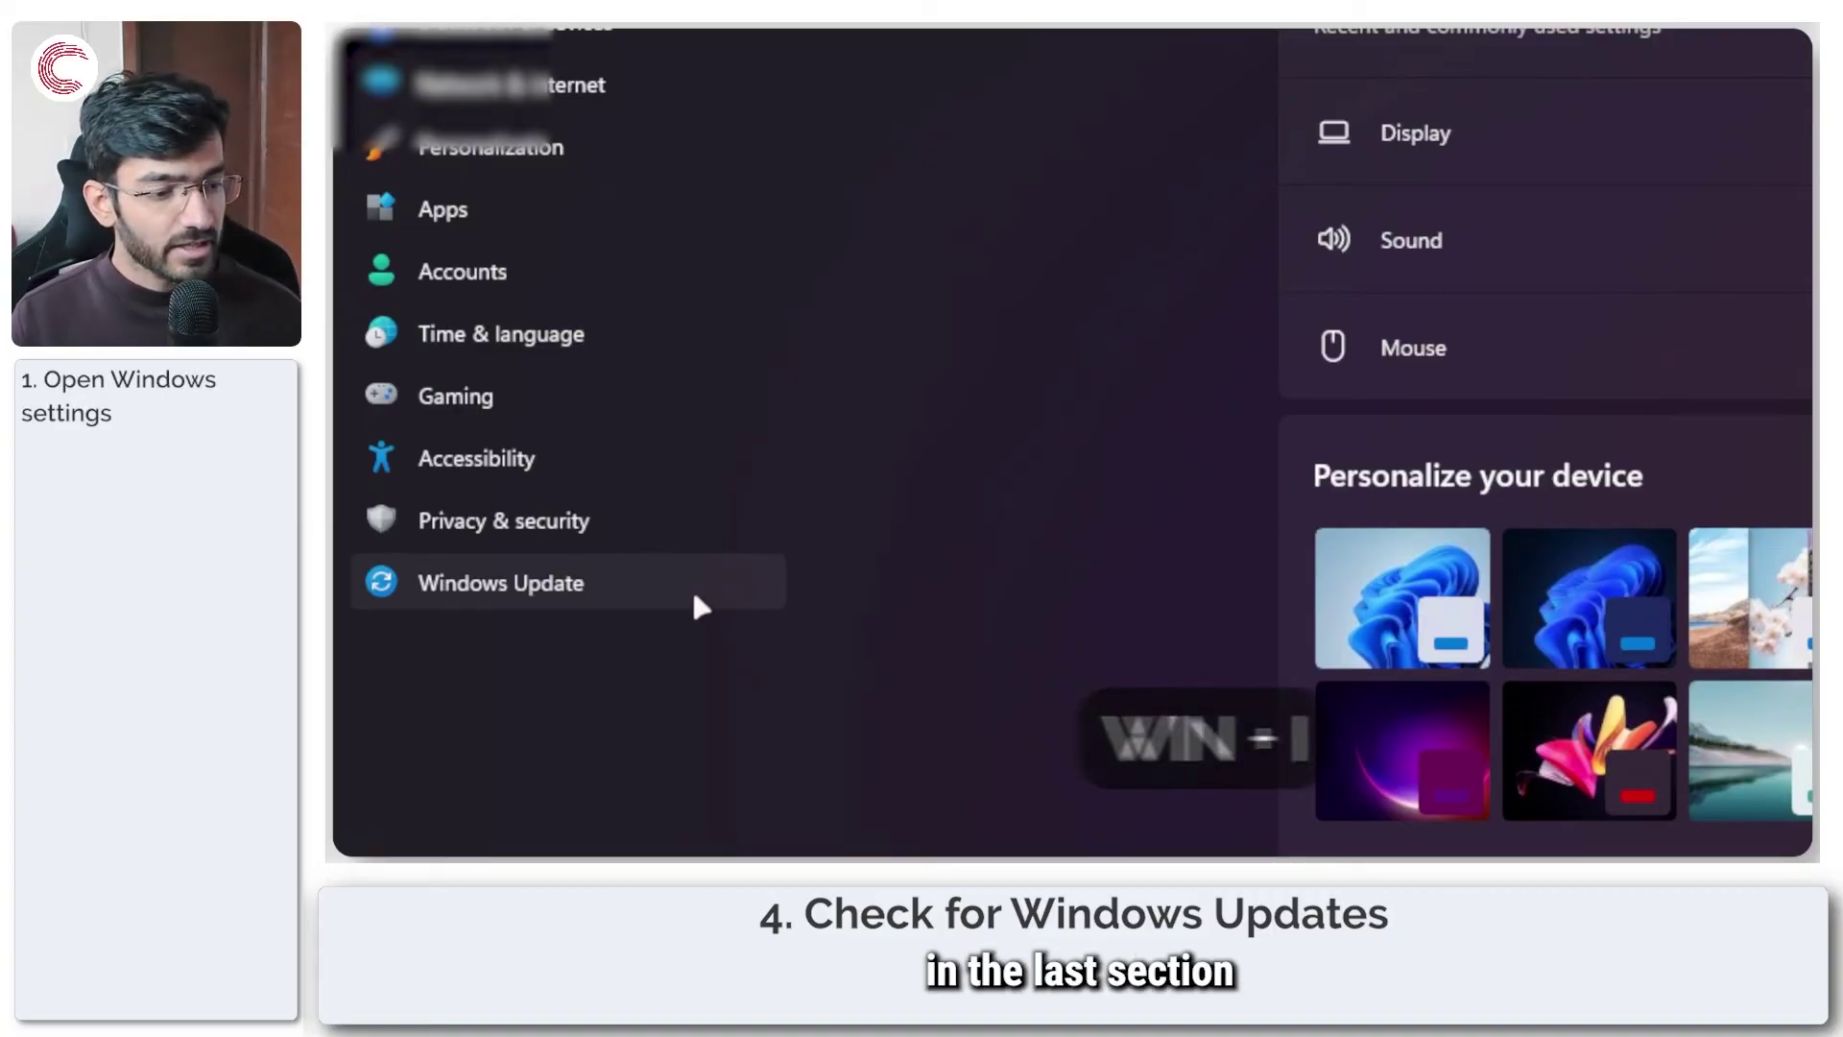
pyautogui.click(699, 605)
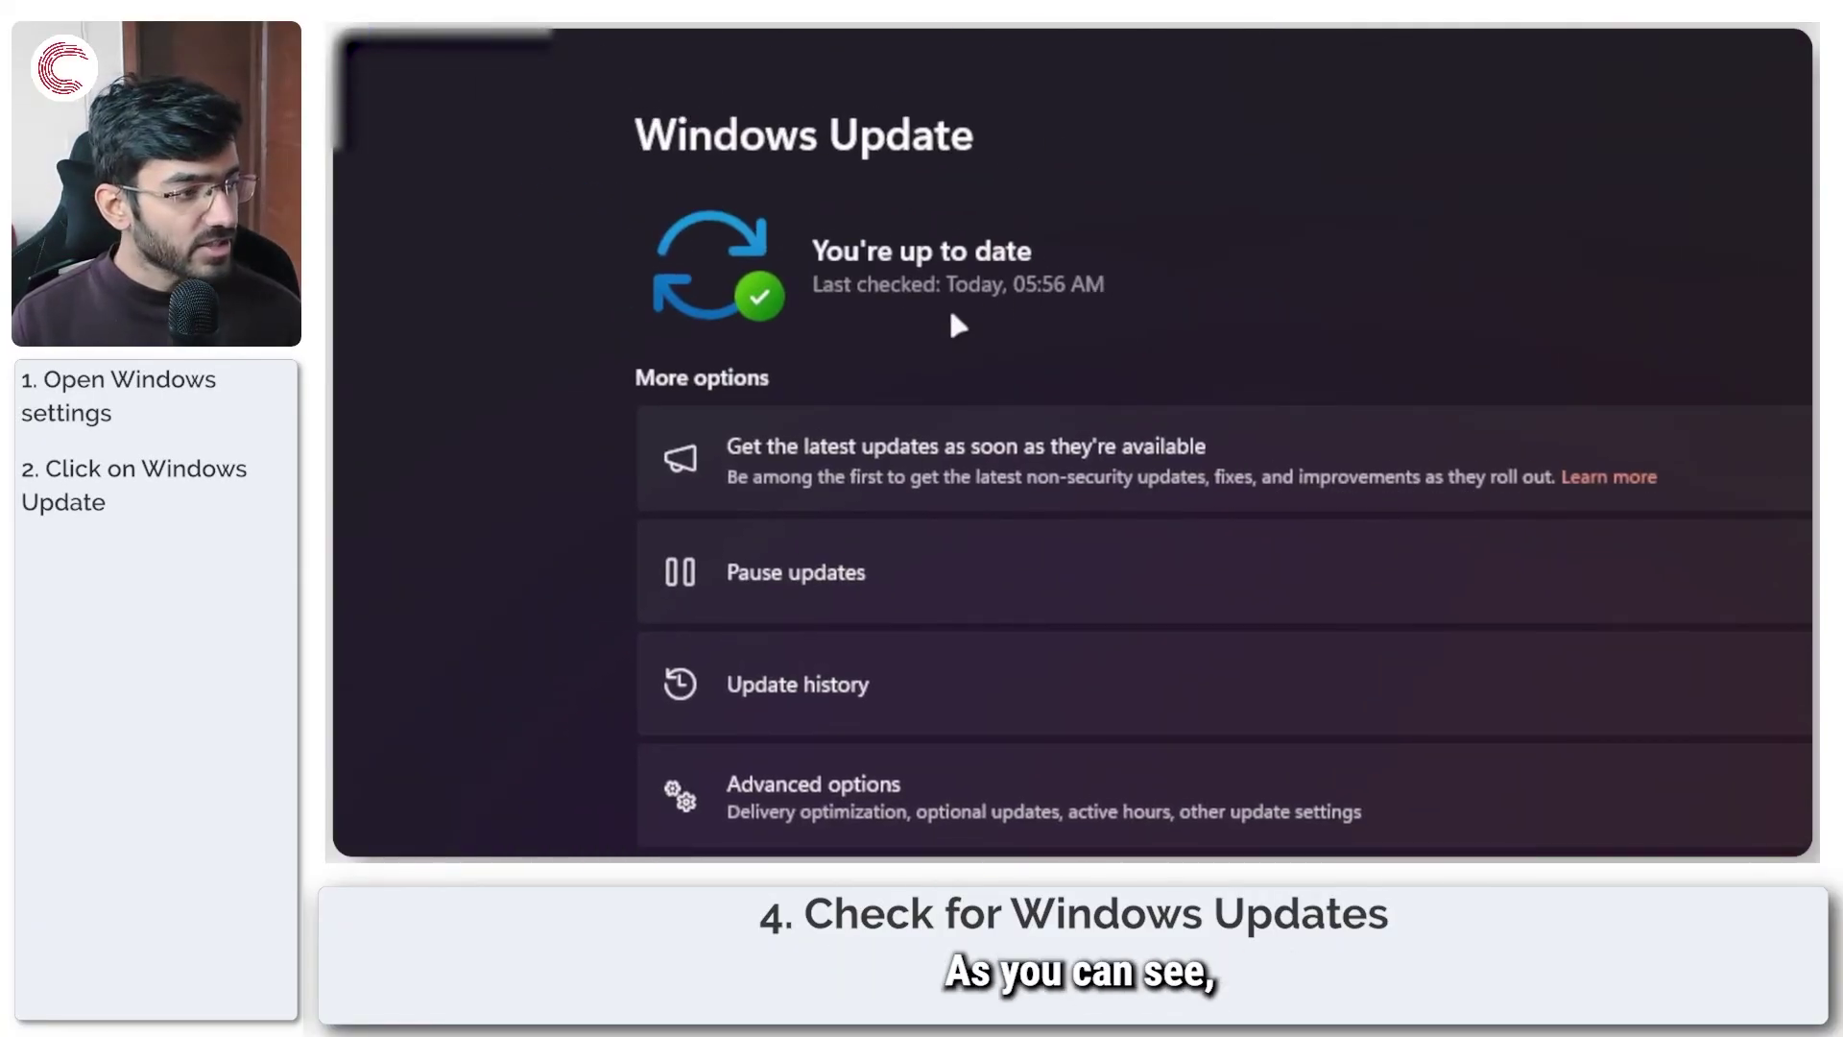
pyautogui.click(1165, 304)
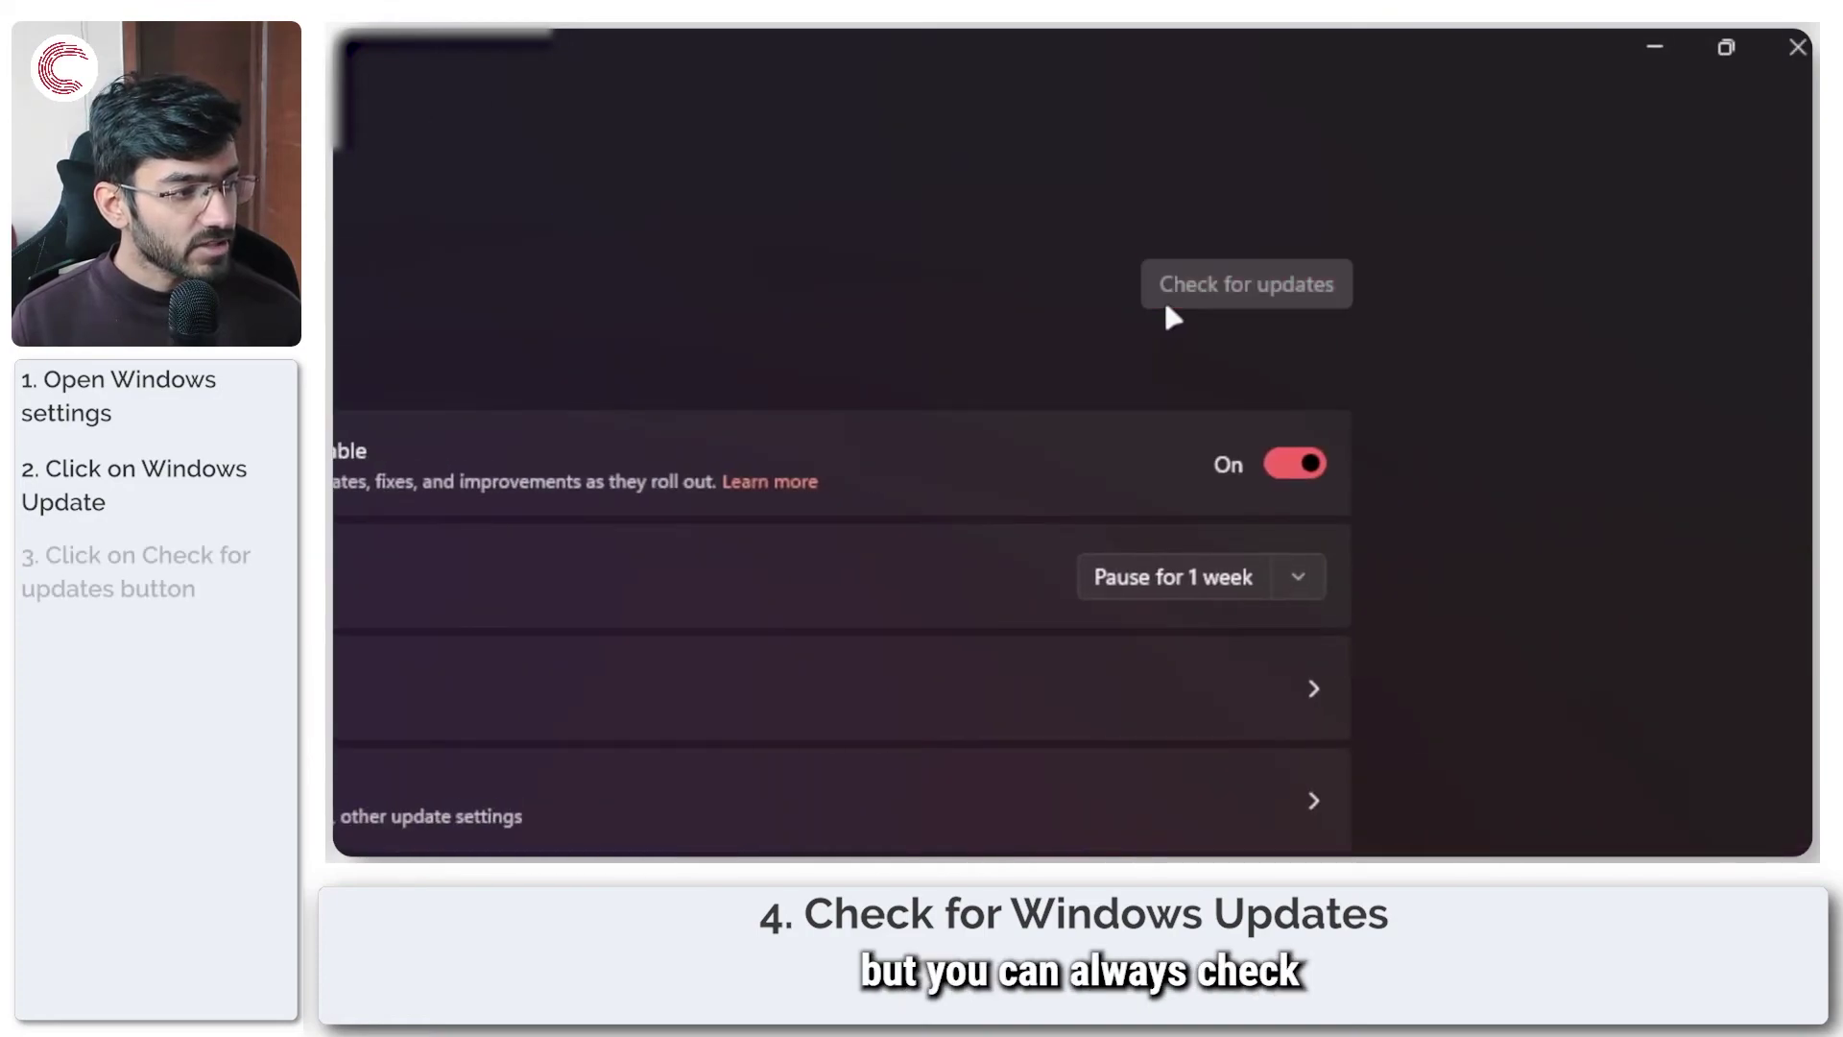